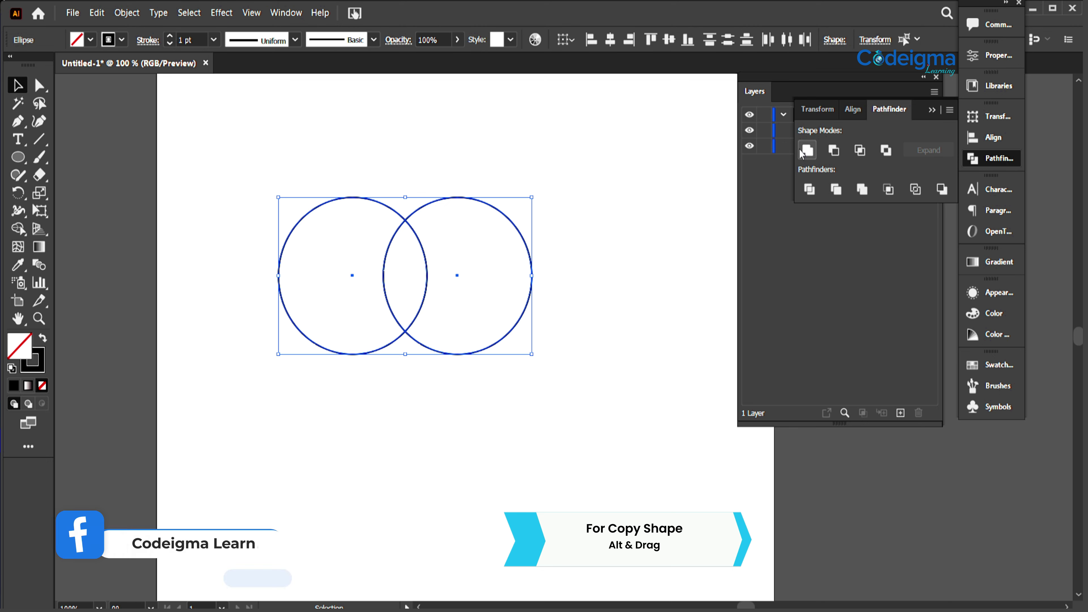
# Step: Unite the two overlapping circles and move the shape's lower anchor points well down to form an apple outline
pyautogui.click(807, 150)
pyautogui.click(47, 87)
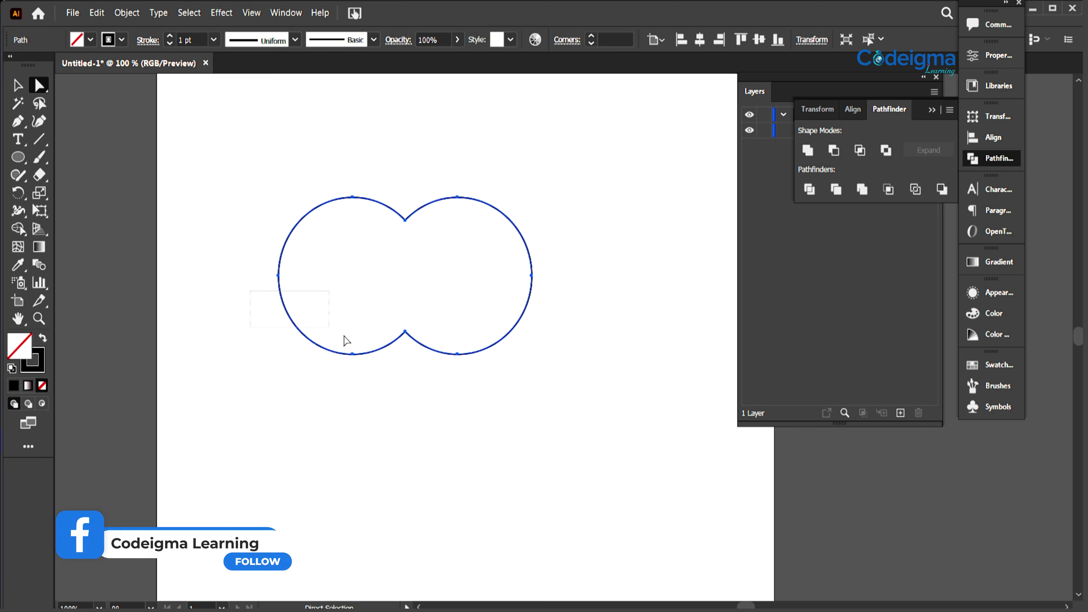
pyautogui.moveTo(346, 340); pyautogui.dragTo(537, 409)
pyautogui.hotkey('shift', 'Down')
pyautogui.hotkey('shift', 'Down')
pyautogui.hotkey('shift', 'Down')
pyautogui.hotkey('shift', 'Down')
pyautogui.hotkey('shift', 'Down')
pyautogui.hotkey('shift', 'Down')
pyautogui.hotkey('shift', 'Down')
pyautogui.hotkey('shift', 'Down')
pyautogui.hotkey('shift', 'Down')
pyautogui.hotkey('shift', 'Down')
pyautogui.hotkey('shift', 'Down')
pyautogui.hotkey('shift', 'Down')
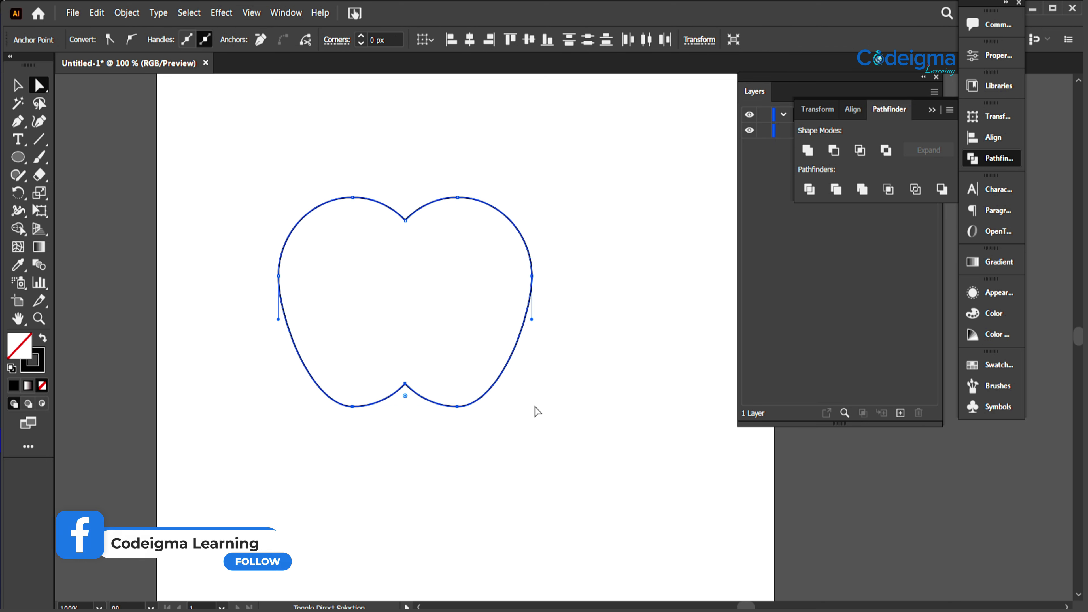
pyautogui.hotkey('shift', 'Down')
pyautogui.hotkey('shift', 'Down')
pyautogui.hotkey('shift', 'Up')
pyautogui.hotkey('shift', 'Up')
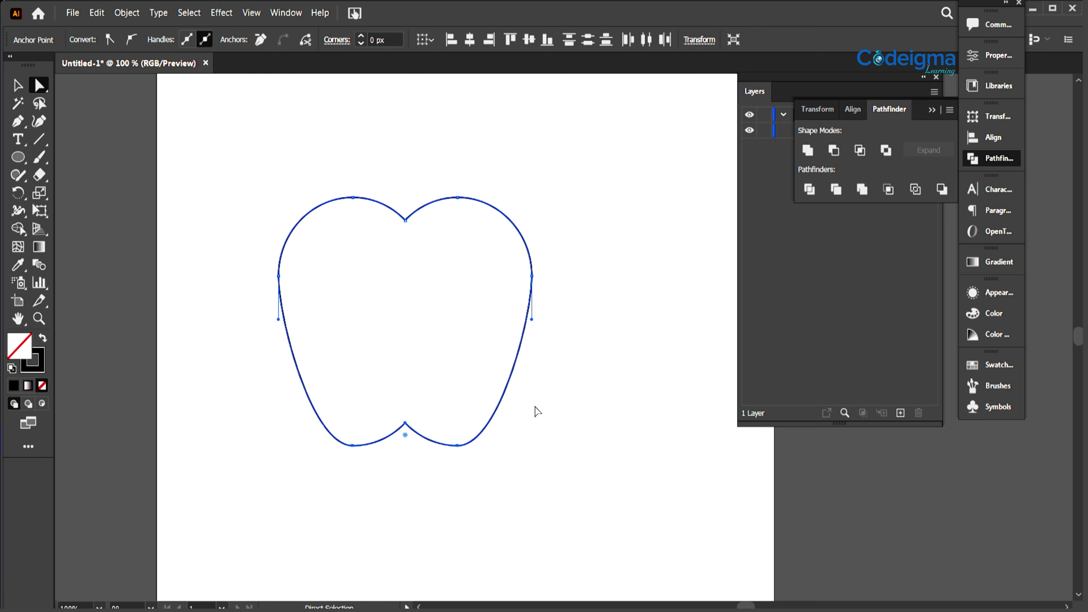
pyautogui.click(16, 86)
pyautogui.click(622, 459)
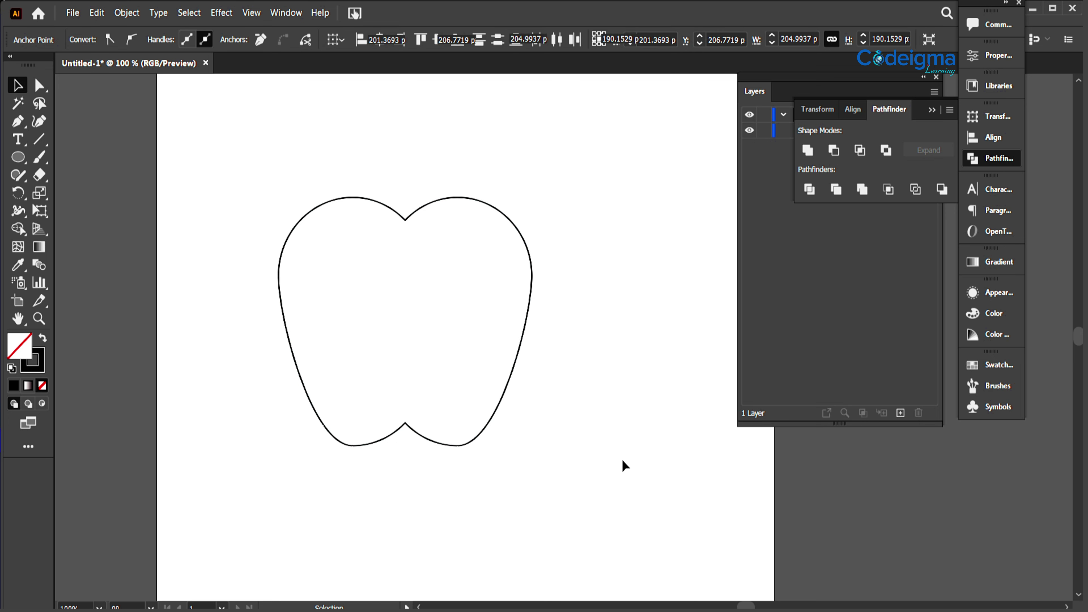
# Step: Duplicate the V-shaped notch segments of the apple's upper edge and place the copy slightly lower inside the outline
pyautogui.click(405, 220)
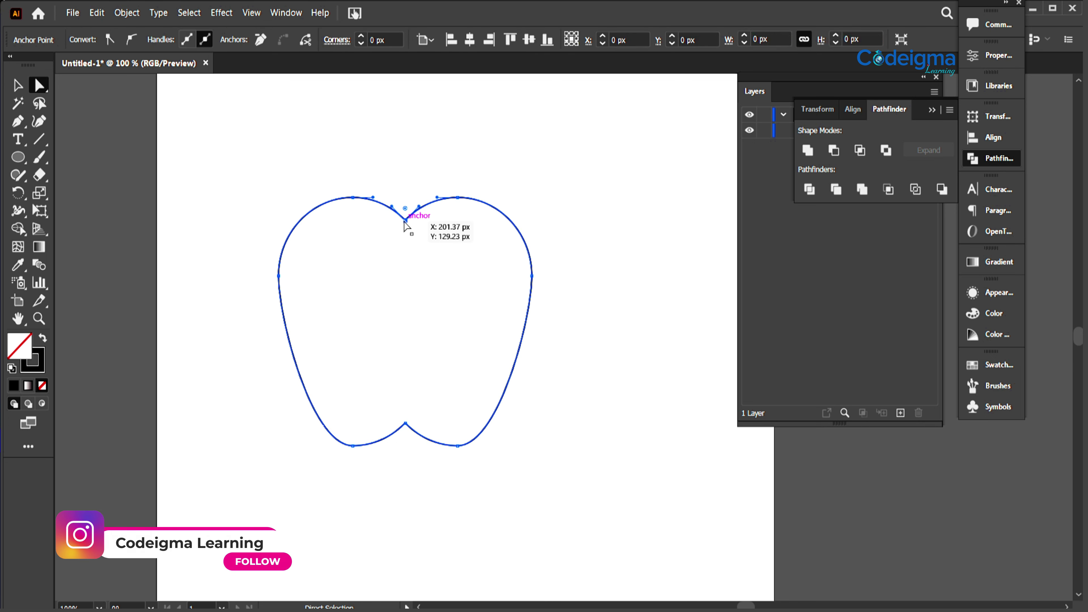
pyautogui.hotkey('ctrl', 'c')
pyautogui.hotkey('ctrl', 'f')
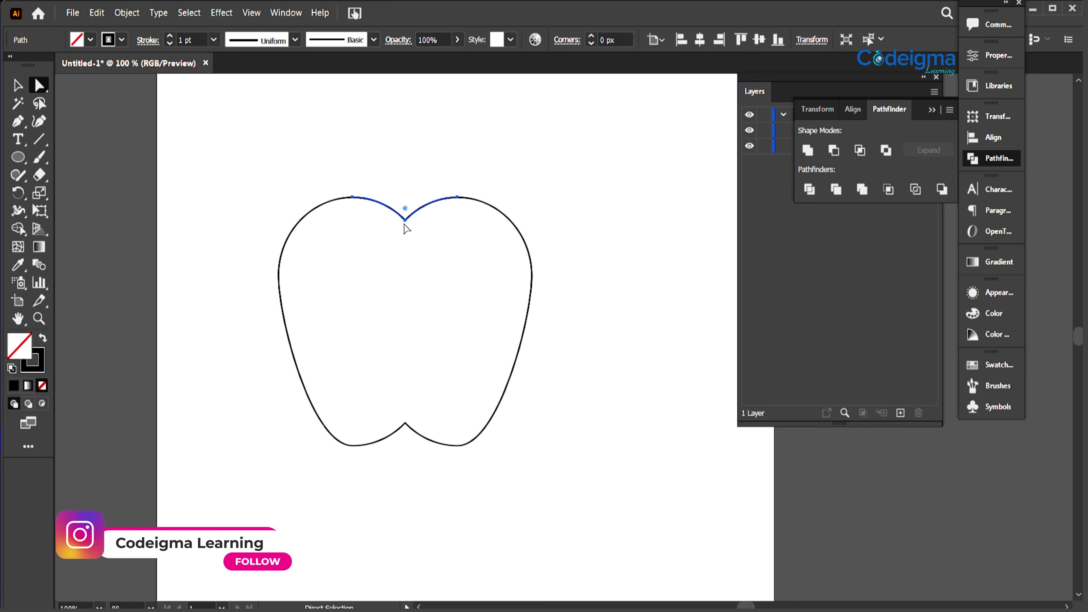
pyautogui.moveTo(405, 227); pyautogui.dragTo(405, 230)
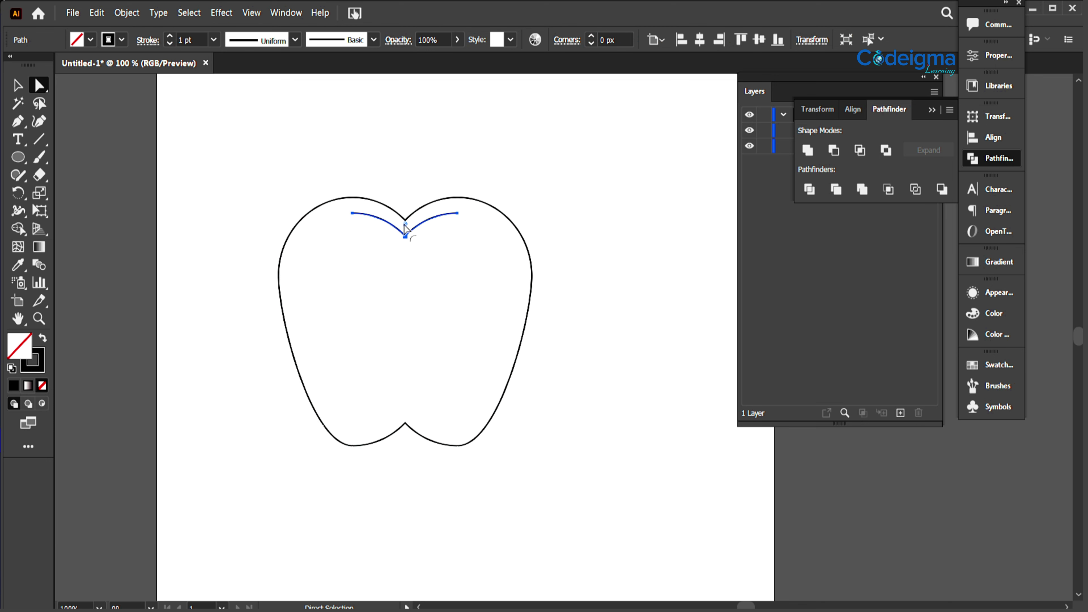
# Step: Give the copied notch curve a 5 pt stroke with the lens-shaped width profile tapering at both ends
pyautogui.click(213, 40)
pyautogui.click(231, 174)
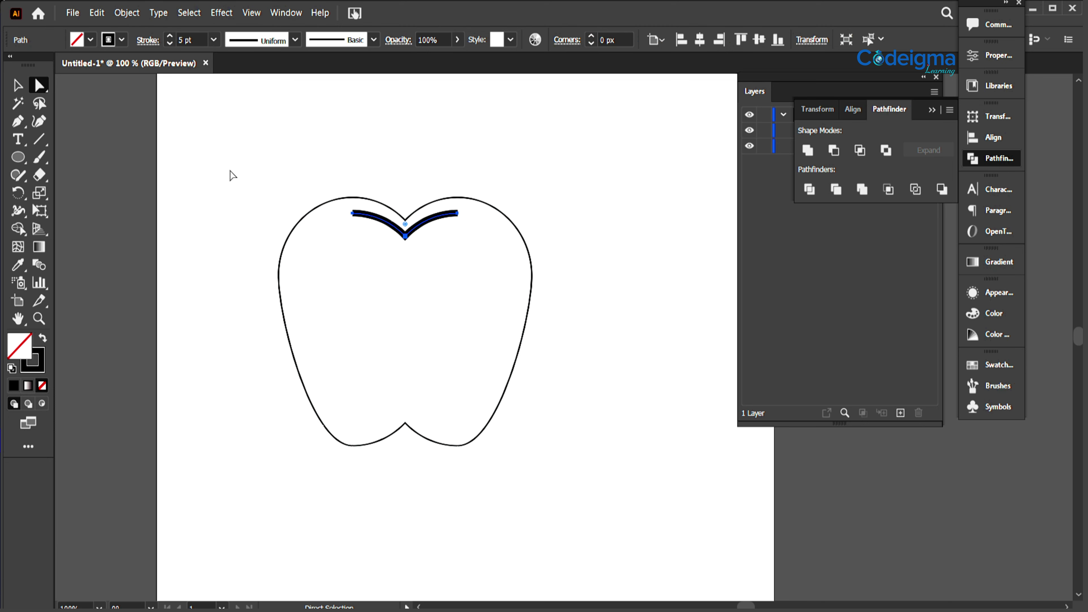
pyautogui.click(295, 40)
pyautogui.click(256, 88)
pyautogui.click(478, 150)
pyautogui.click(499, 211)
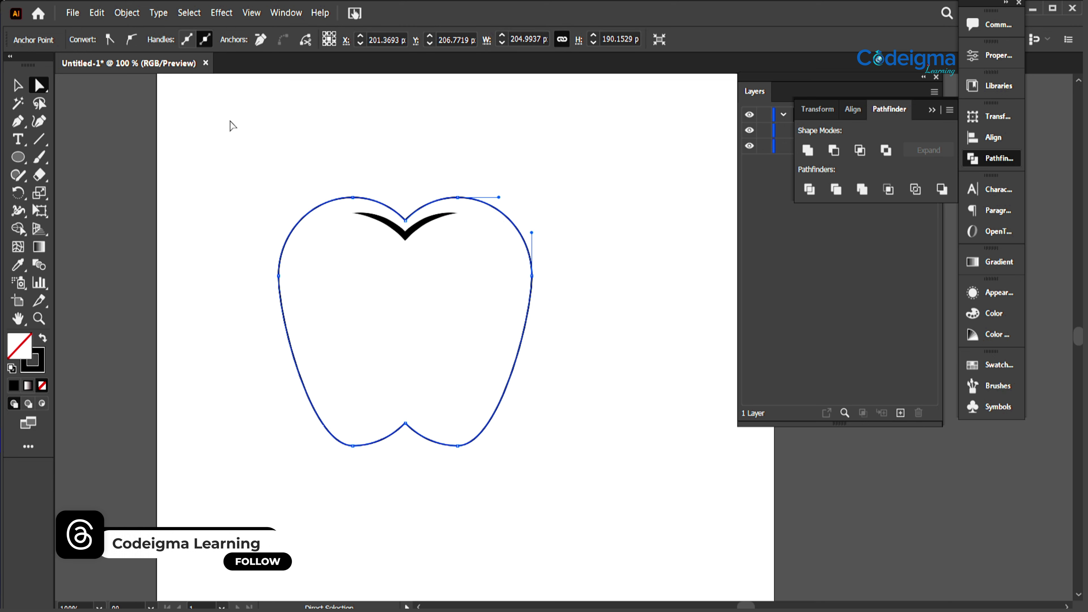
# Step: Give the apple outline a 5 pt stroke and the flat-bottomed, arched width profile
pyautogui.click(19, 89)
pyautogui.click(219, 169)
pyautogui.click(297, 224)
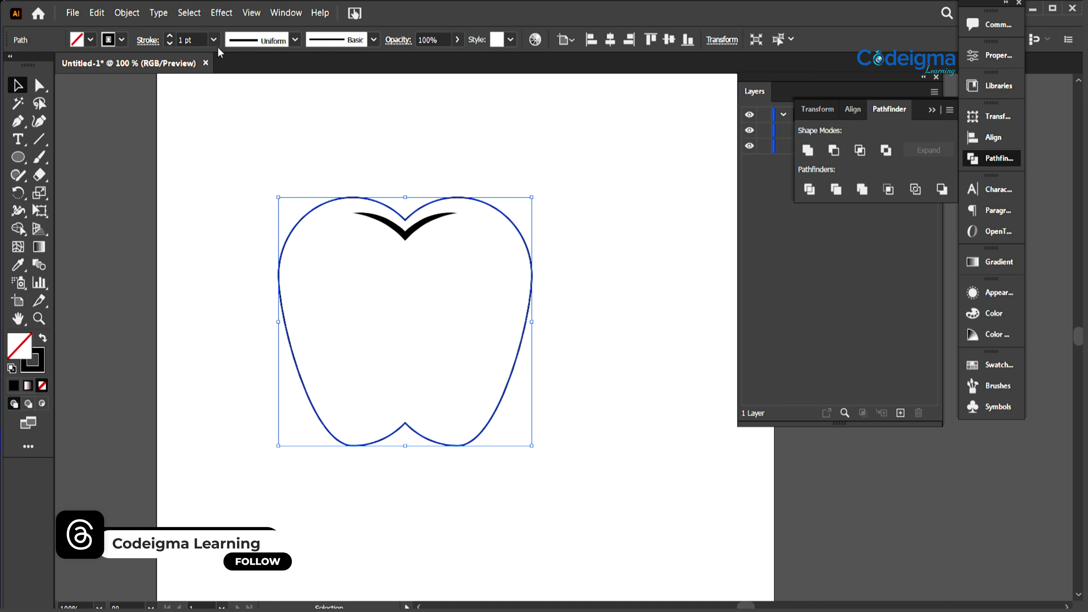
pyautogui.click(214, 40)
pyautogui.click(226, 174)
pyautogui.click(295, 40)
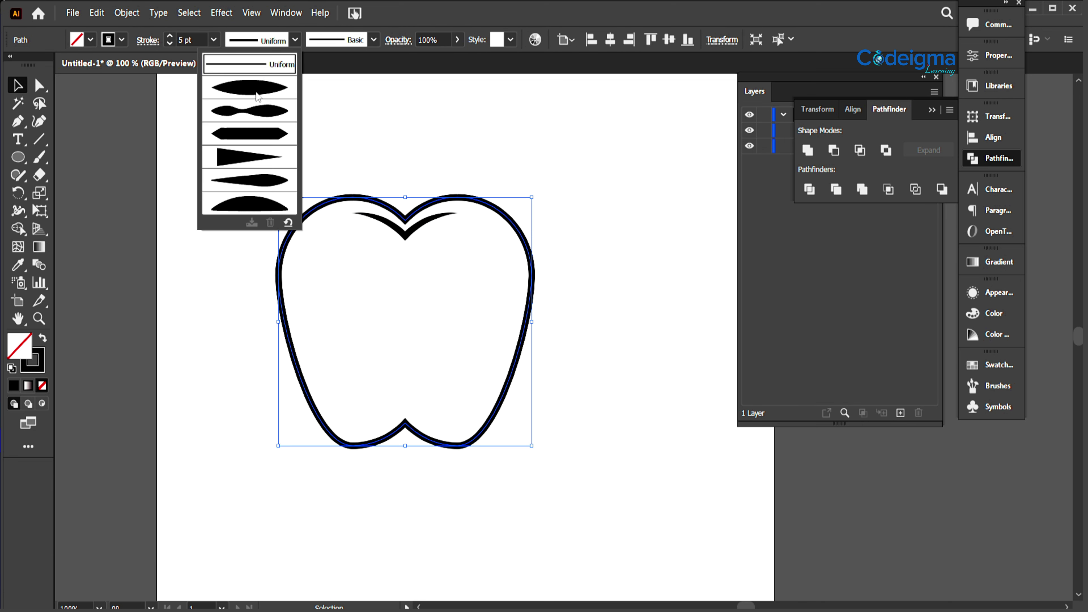
pyautogui.click(256, 88)
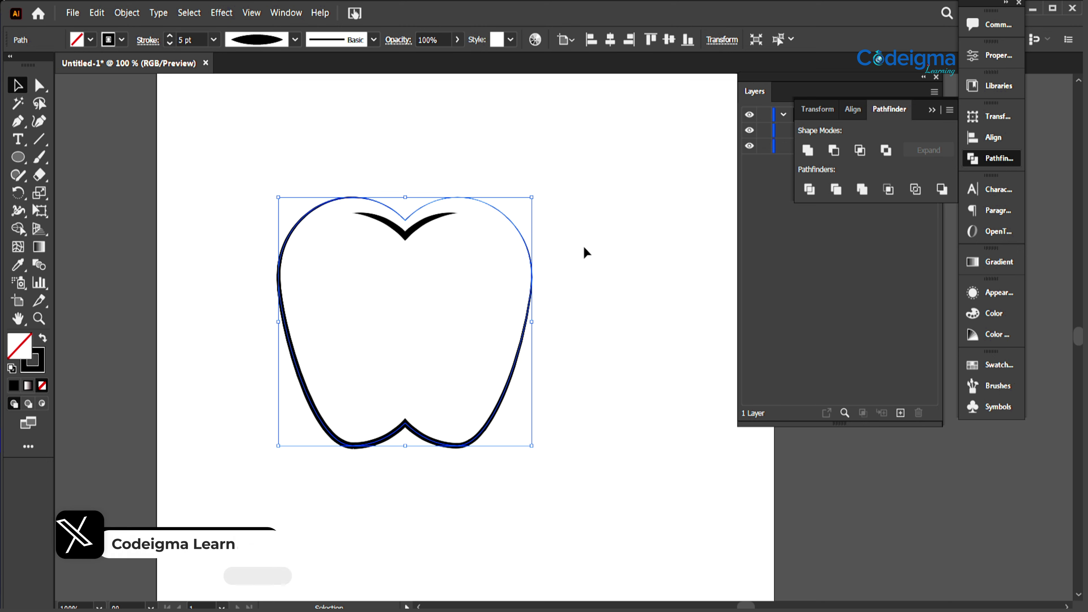
pyautogui.click(289, 40)
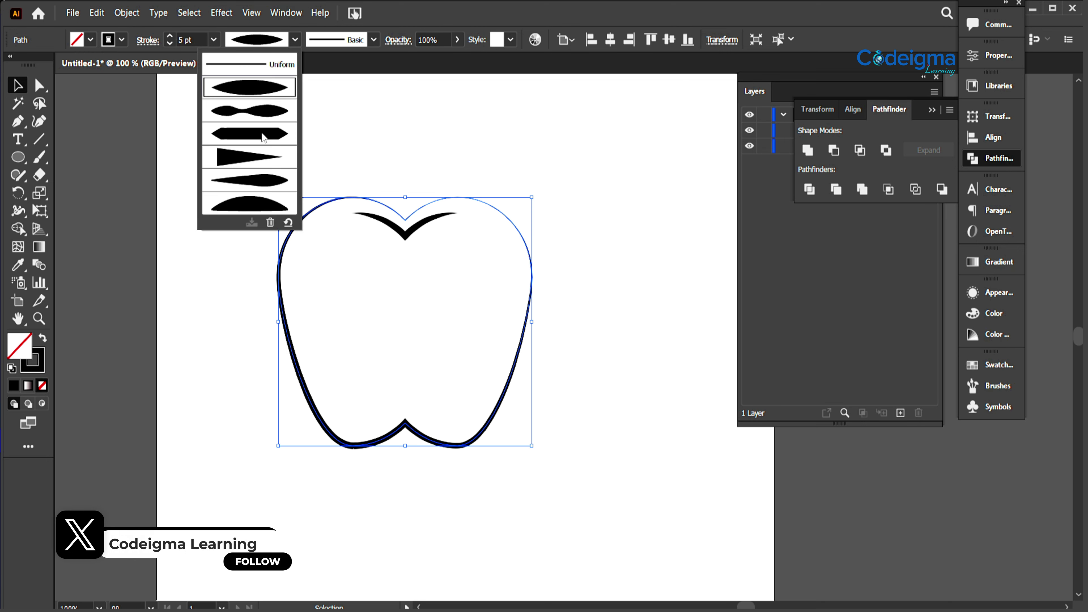
pyautogui.click(247, 205)
pyautogui.click(548, 343)
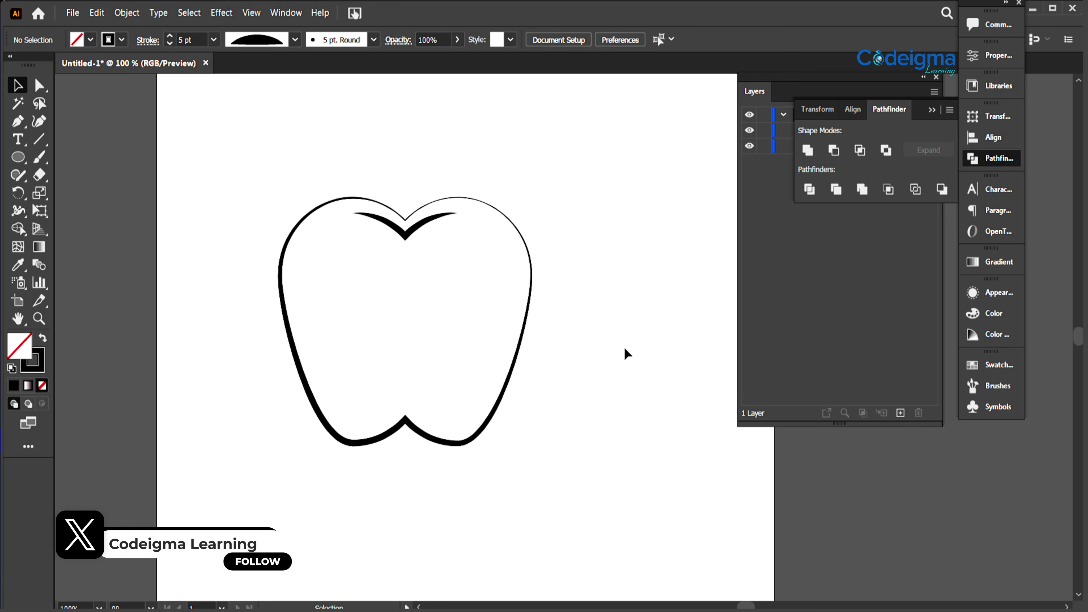
# Step: Draw a short curved stem above the apple with the Pen tool and style it with a 5 pt stroke and the wedge-shaped width profile
pyautogui.click(365, 102)
pyautogui.moveTo(391, 188); pyautogui.dragTo(430, 219)
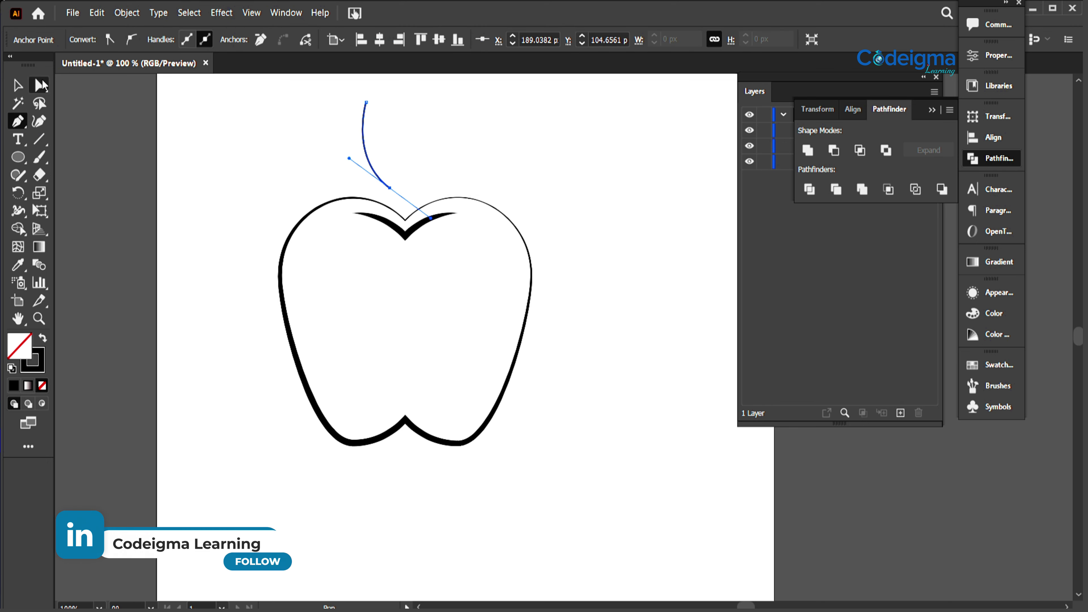
pyautogui.click(365, 138)
pyautogui.click(214, 40)
pyautogui.click(231, 171)
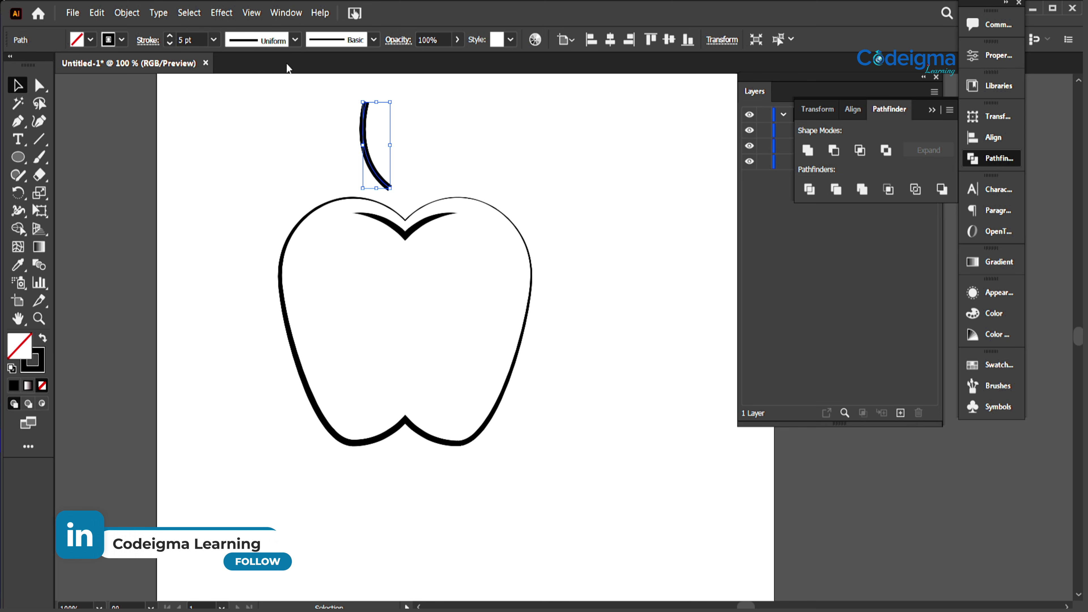
pyautogui.click(295, 40)
pyautogui.click(278, 136)
pyautogui.click(252, 160)
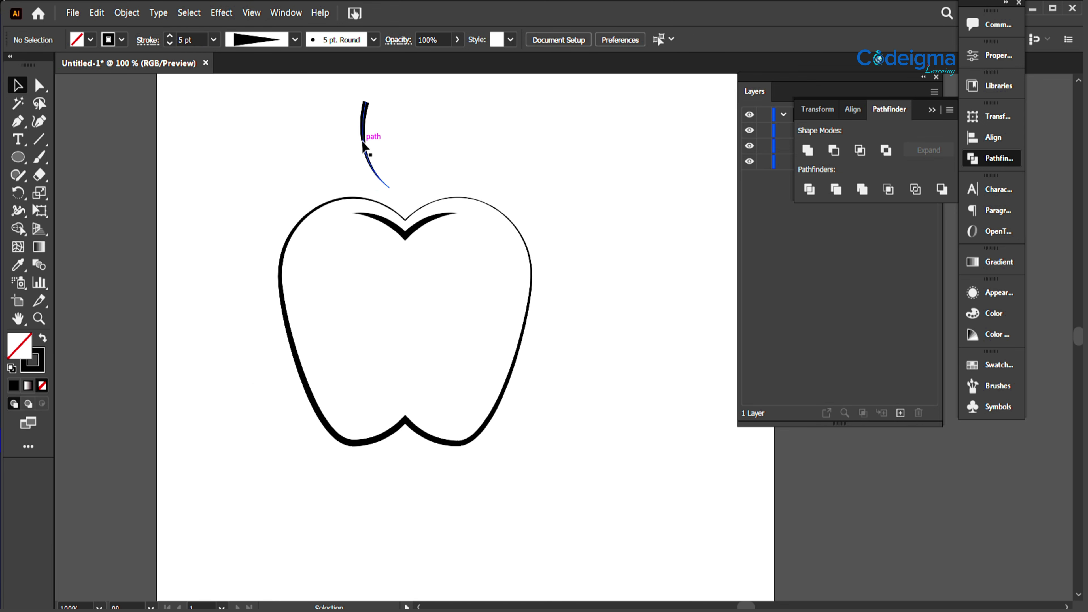
# Step: Move the stem down into the apple's upper notch and enlarge it slightly
pyautogui.moveTo(365, 146); pyautogui.dragTo(393, 203)
pyautogui.moveTo(419, 160); pyautogui.dragTo(424, 144)
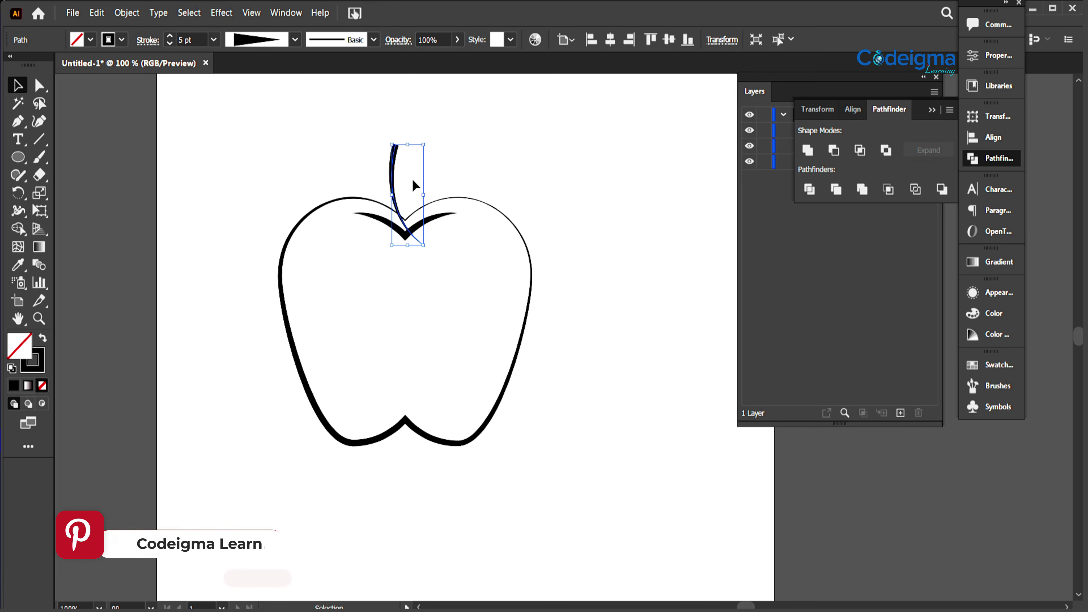
# Step: Set the stem's stroke weight to 9 pt
pyautogui.click(214, 39)
pyautogui.click(226, 194)
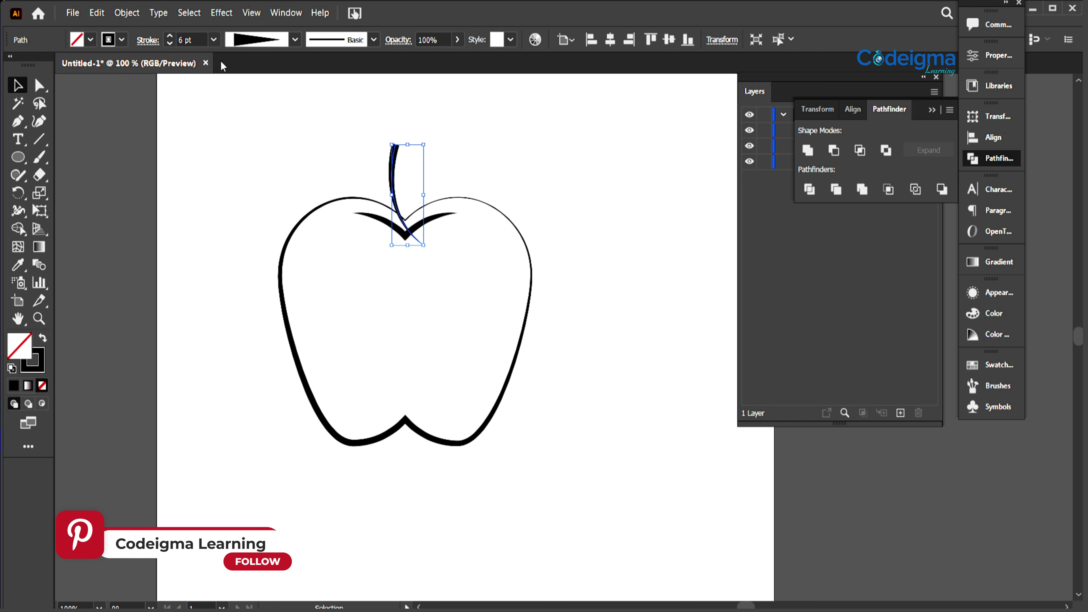
pyautogui.click(214, 39)
pyautogui.click(232, 204)
pyautogui.click(214, 39)
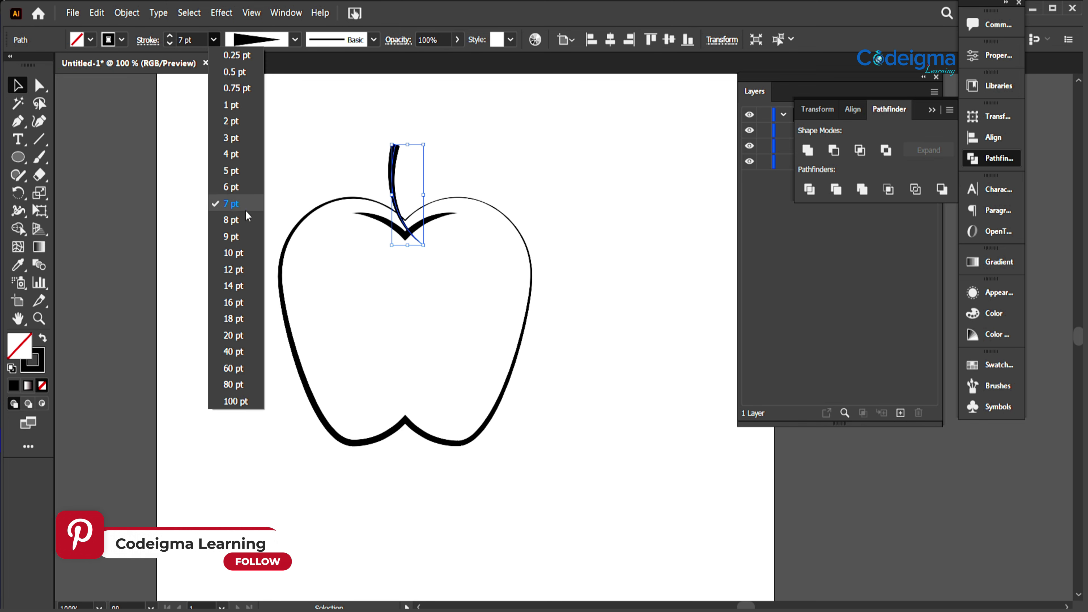
pyautogui.click(233, 252)
pyautogui.click(260, 172)
pyautogui.click(393, 188)
pyautogui.click(213, 39)
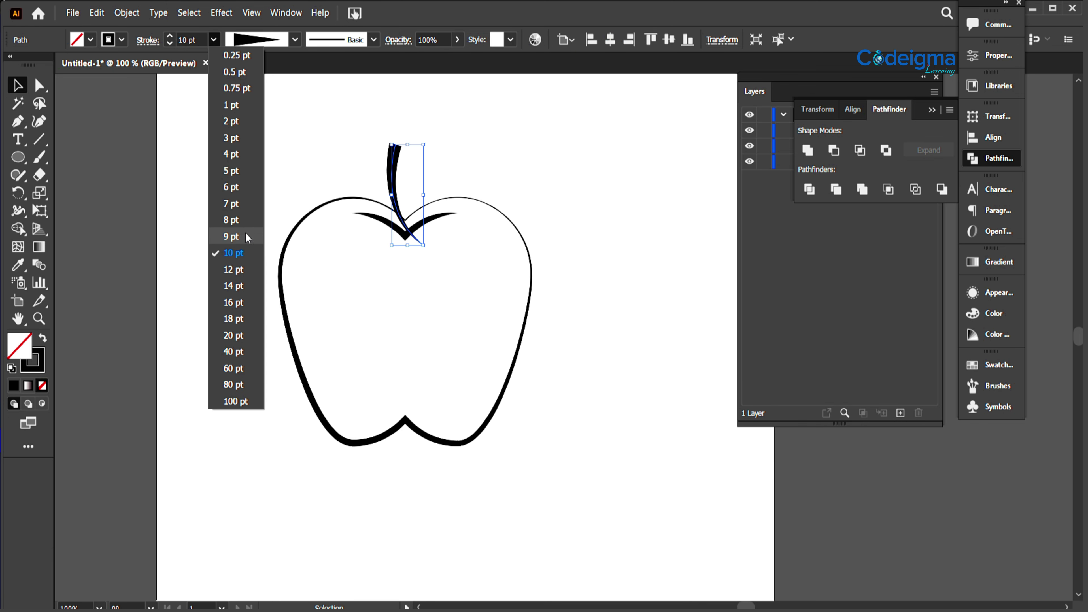
pyautogui.click(245, 236)
pyautogui.click(230, 210)
# Step: Thicken the apple outline's stroke to 8 pt
pyautogui.click(313, 417)
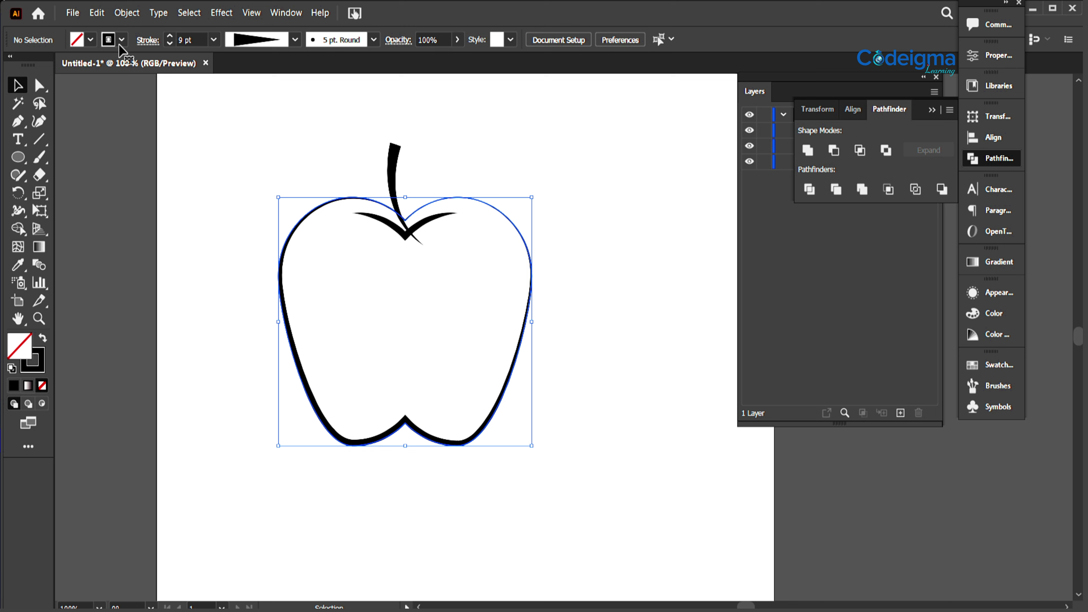
pyautogui.click(213, 40)
pyautogui.click(231, 220)
pyautogui.click(197, 174)
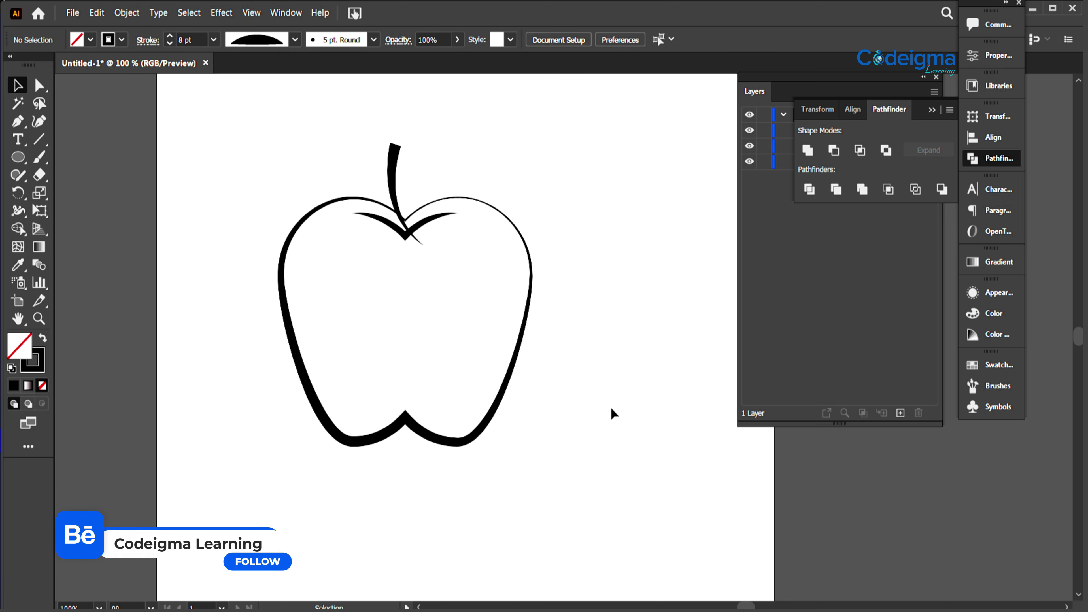
pyautogui.click(384, 439)
pyautogui.click(369, 233)
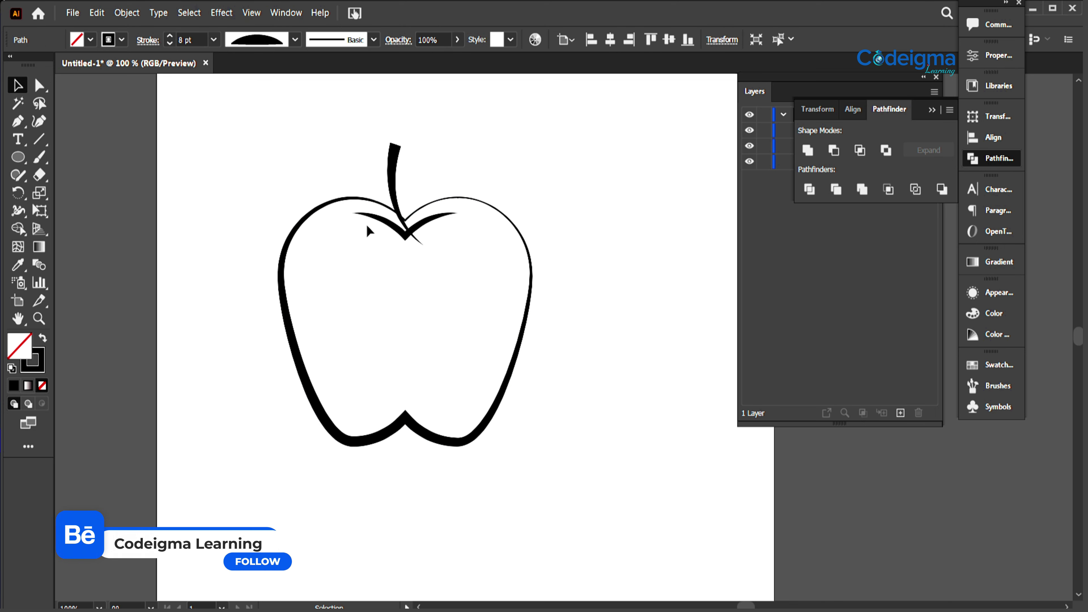
# Step: Reflect the stem across the vertical axis so it curves the opposite way
pyautogui.rightClick(393, 188)
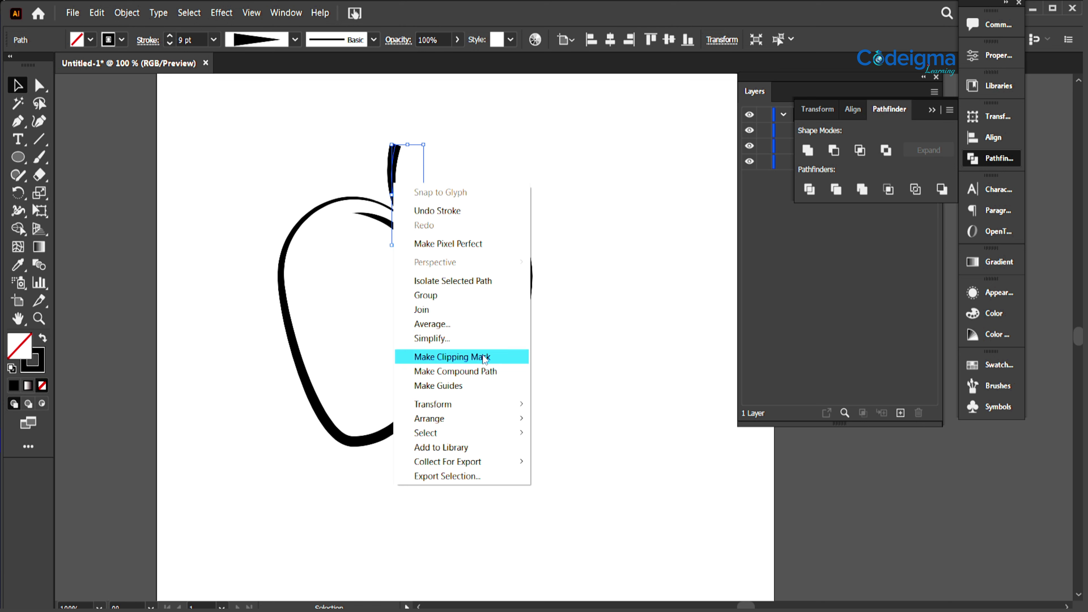
pyautogui.moveTo(492, 404)
pyautogui.click(570, 449)
pyautogui.click(700, 444)
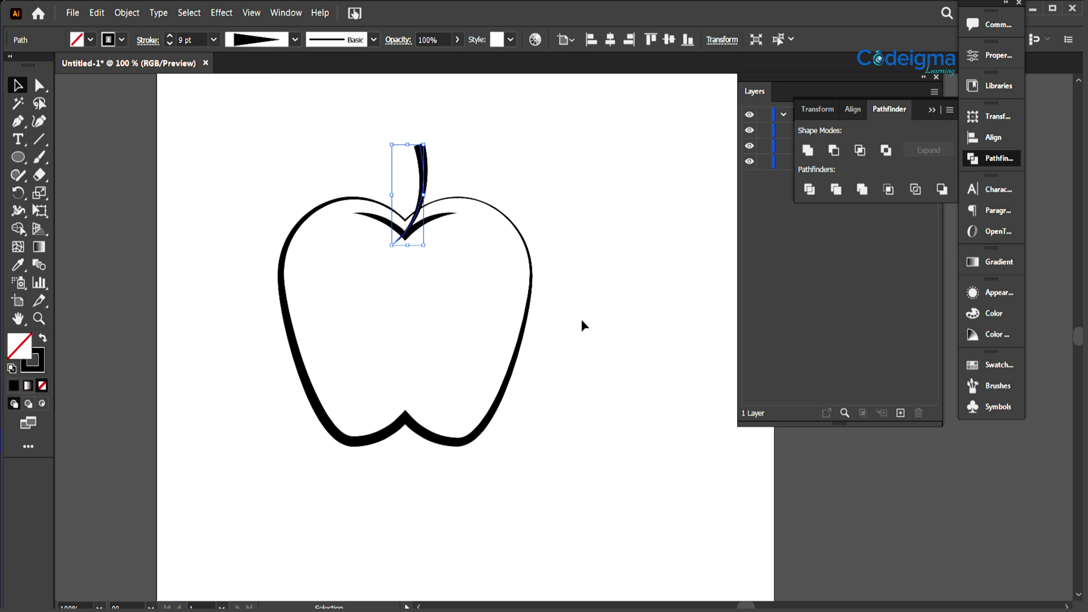
pyautogui.click(581, 321)
# Step: Rotate the stem so its thick end leans left and reposition it with its thin end in the apple's notch
pyautogui.moveTo(421, 184); pyautogui.dragTo(424, 188)
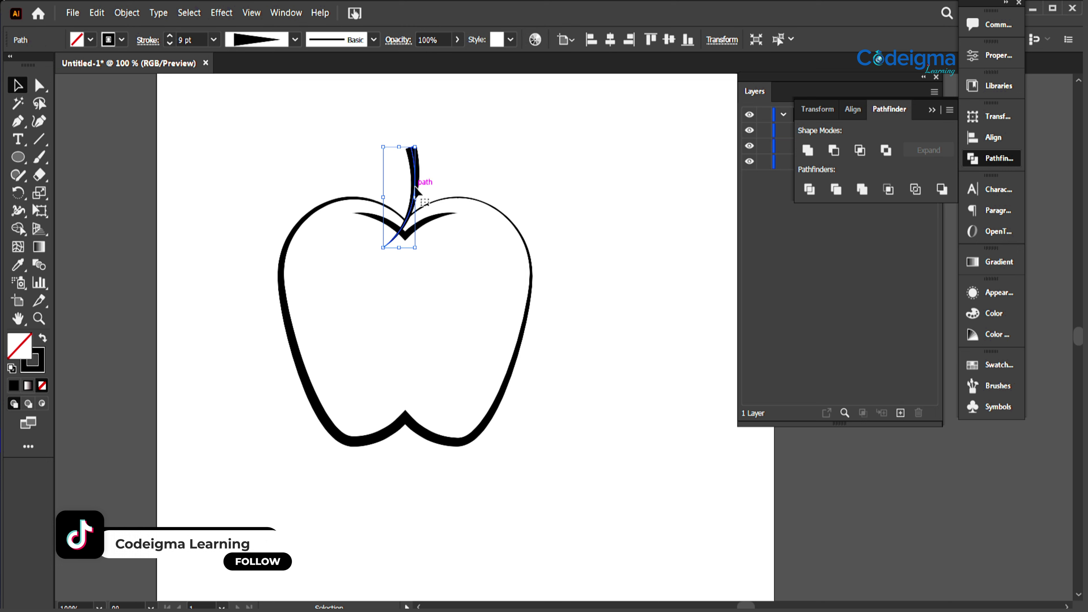
pyautogui.click(459, 590)
pyautogui.click(430, 172)
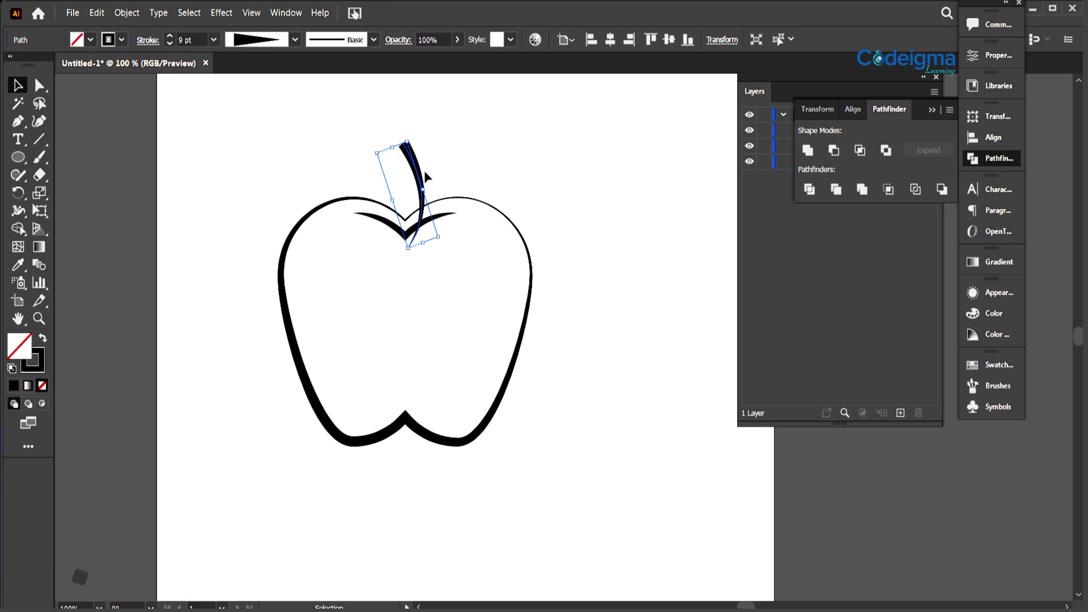
pyautogui.moveTo(419, 178); pyautogui.dragTo(407, 180)
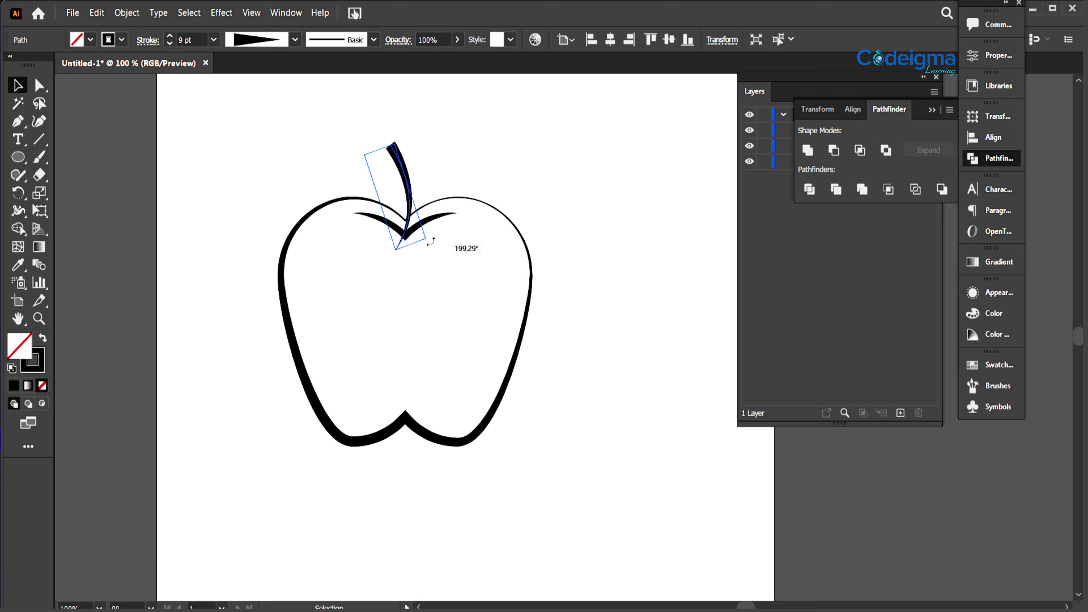
pyautogui.moveTo(431, 242); pyautogui.dragTo(430, 237)
pyautogui.moveTo(408, 198); pyautogui.dragTo(406, 213)
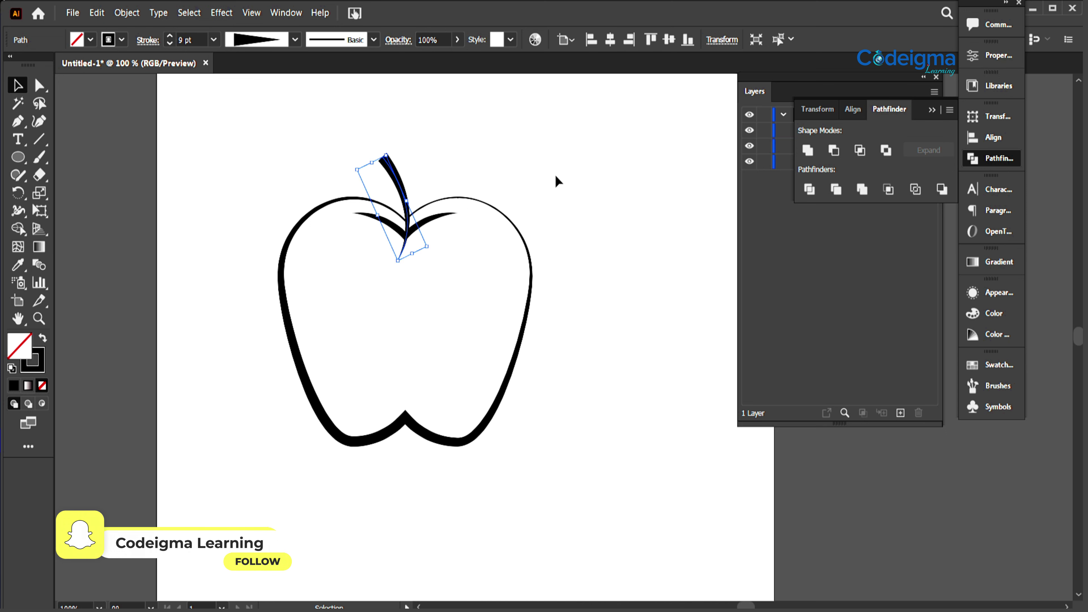
pyautogui.click(440, 328)
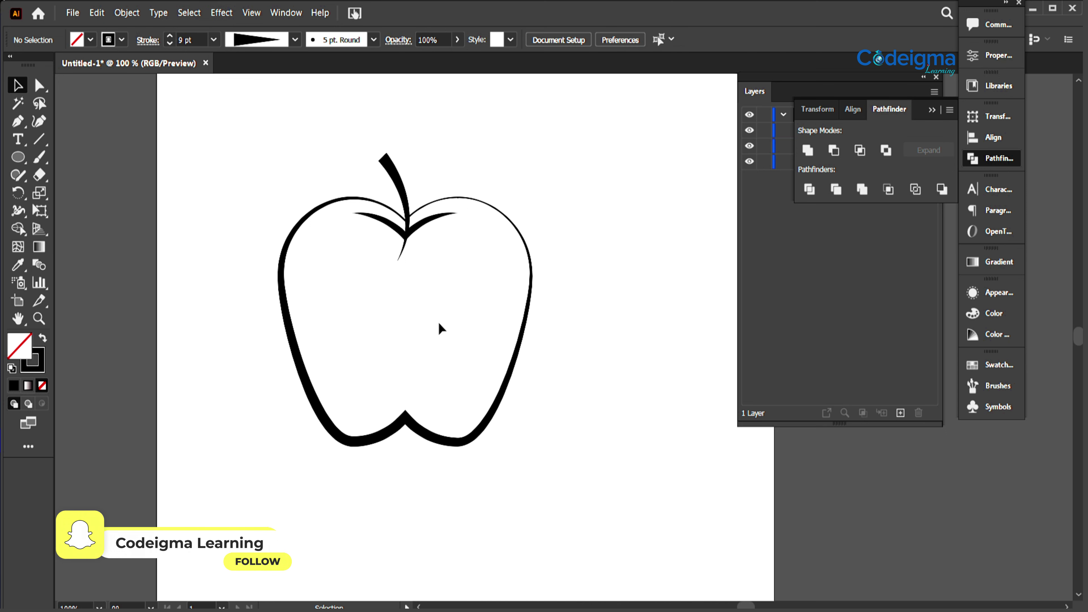
# Step: Draw a short vertical line to the upper right of the apple and give it a 20 pt stroke with the lens-shaped width profile
pyautogui.click(19, 157)
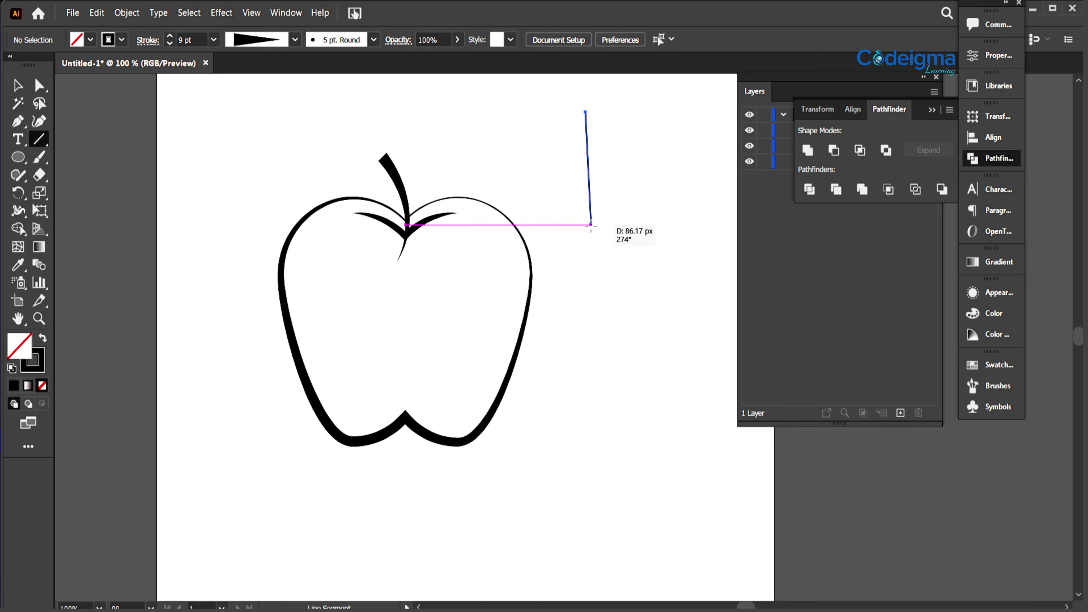
pyautogui.moveTo(585, 179); pyautogui.dragTo(585, 180)
pyautogui.click(214, 39)
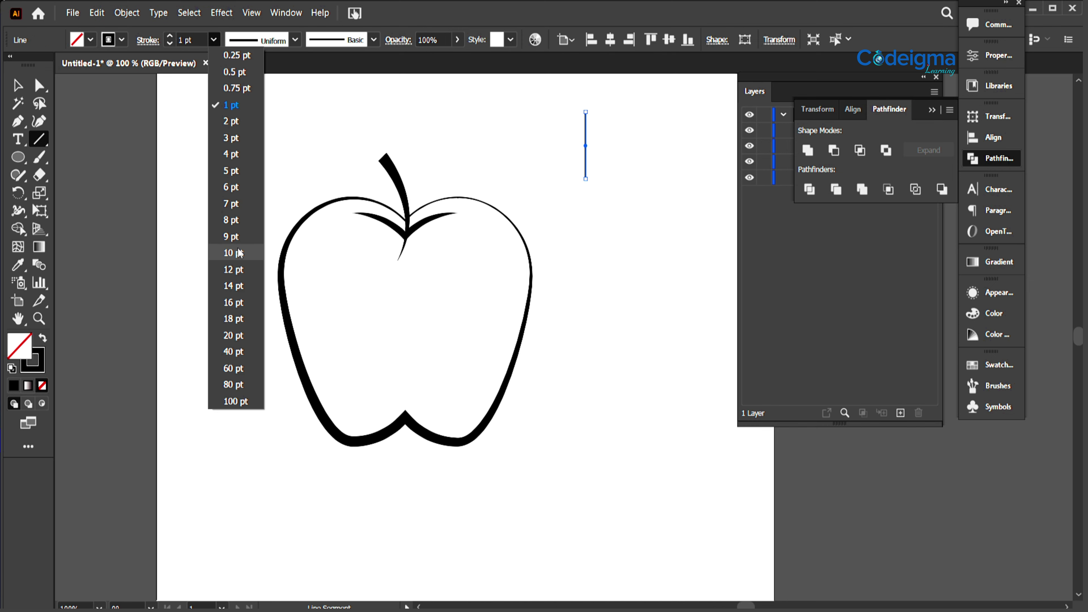
pyautogui.click(233, 64)
pyautogui.click(213, 40)
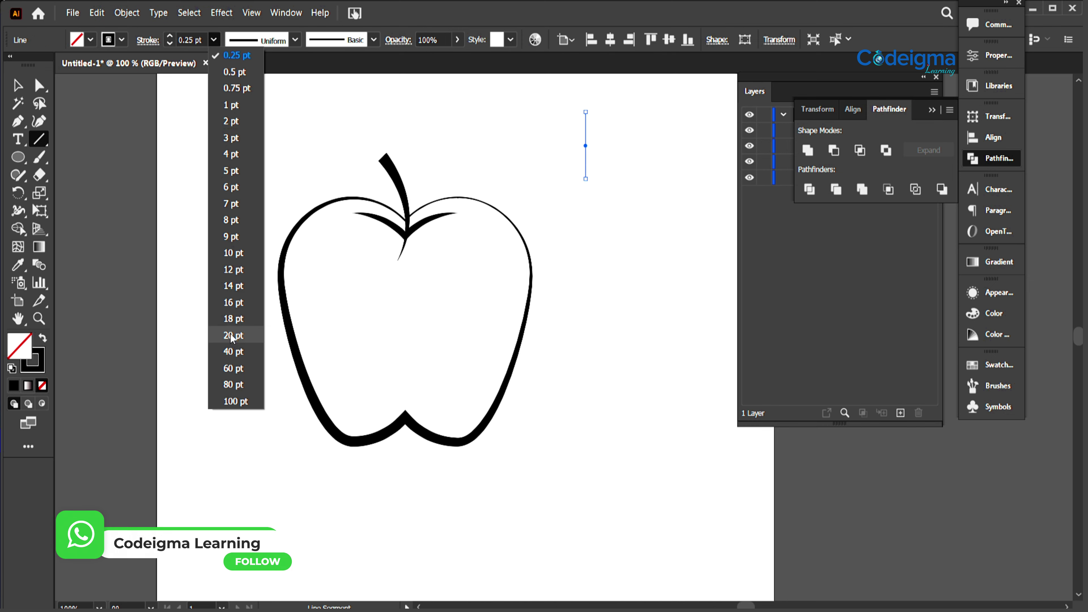
pyautogui.click(234, 271)
pyautogui.click(295, 39)
pyautogui.click(254, 89)
pyautogui.press('v')
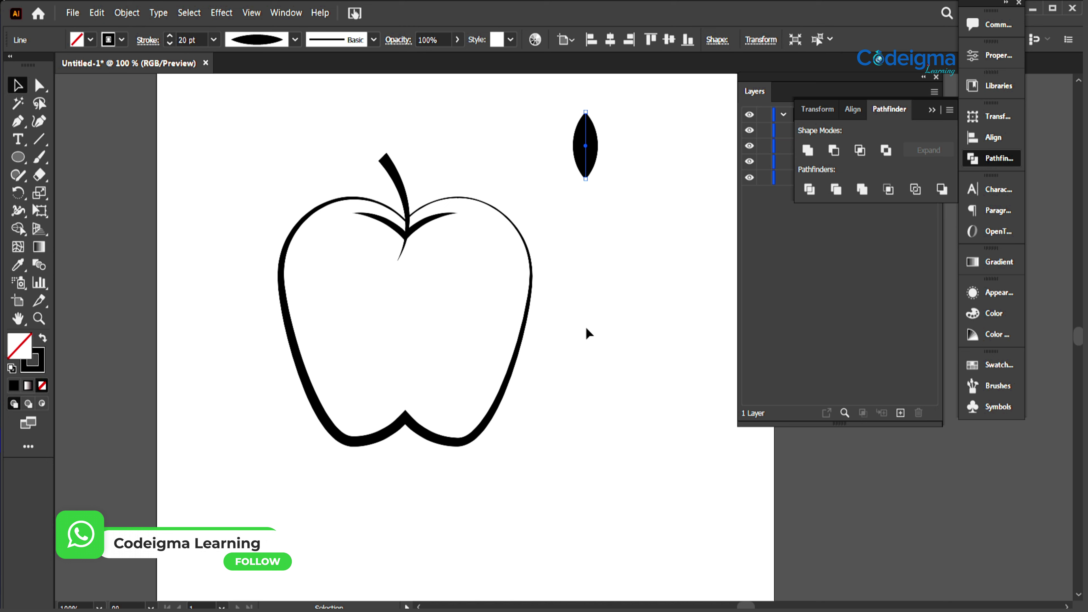
# Step: Rotate the lens-shaped leaf to tilt up and away from the stem, and place its lower tip against the stem above the apple
pyautogui.click(585, 331)
pyautogui.click(589, 162)
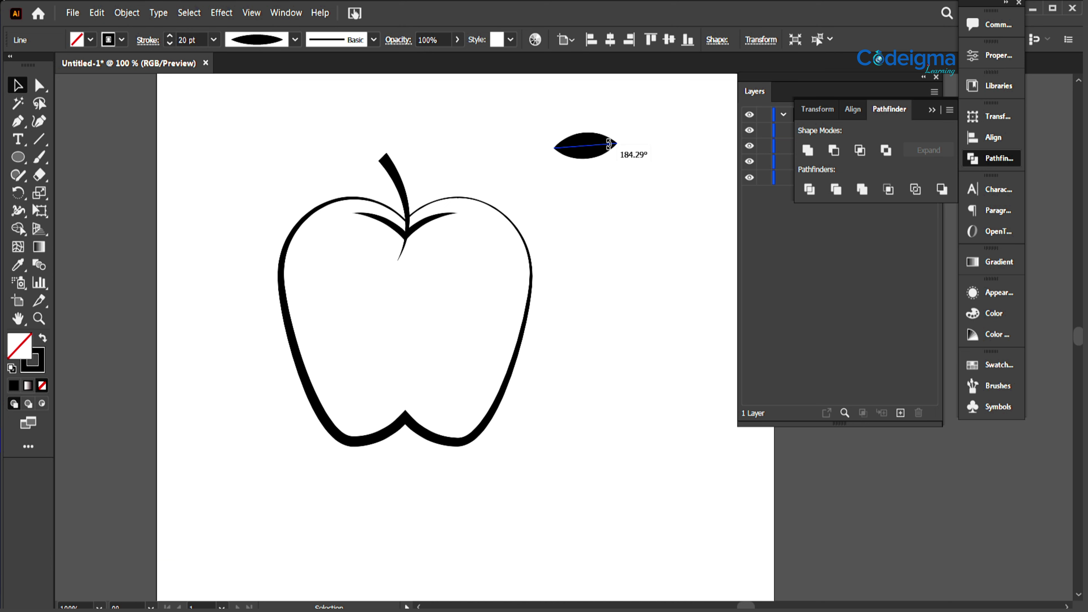
pyautogui.moveTo(589, 150); pyautogui.dragTo(473, 173)
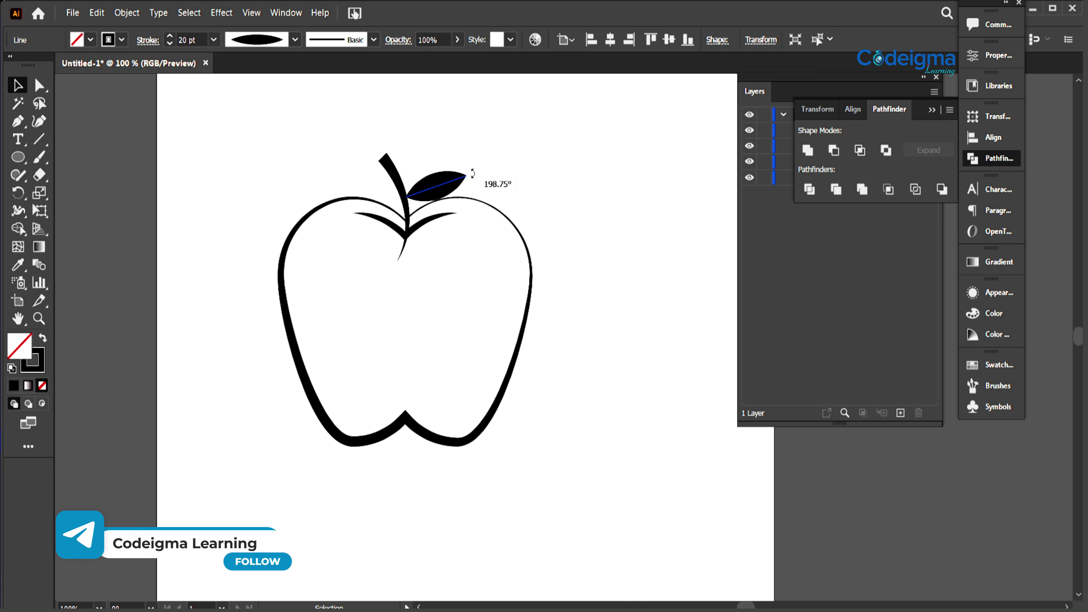
pyautogui.click(573, 189)
pyautogui.click(436, 186)
# Step: Set the leaf's stroke to 25 pt and enlarge the leaf slightly
pyautogui.click(214, 39)
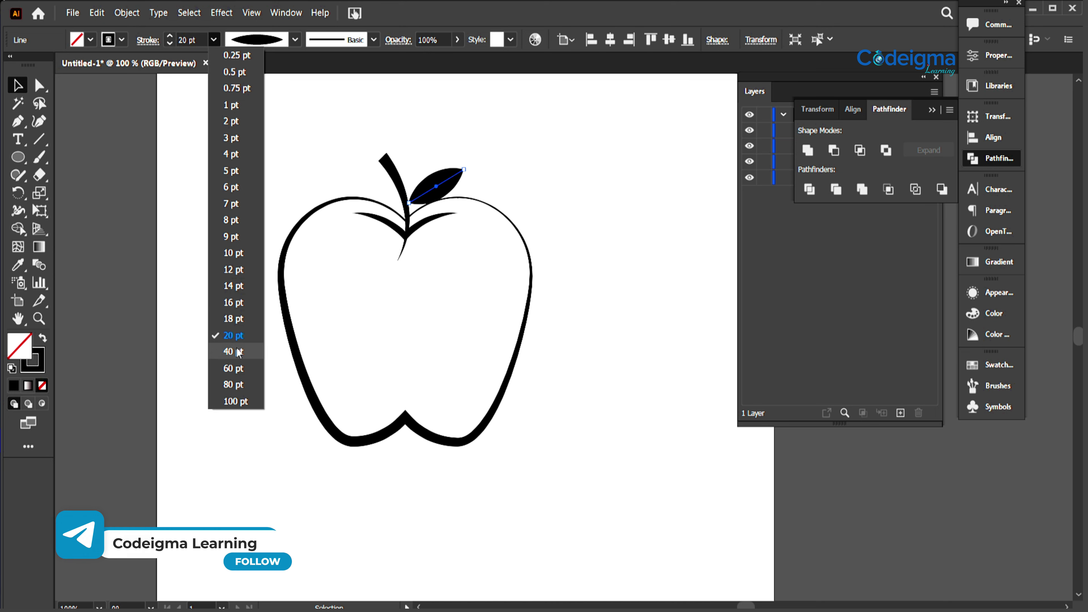
pyautogui.click(233, 352)
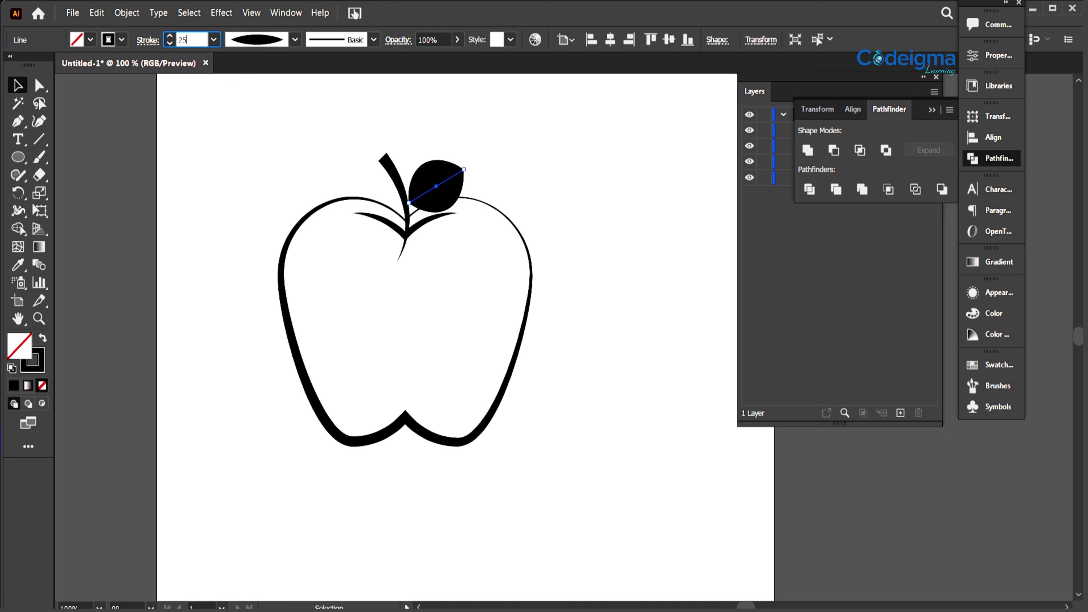
pyautogui.write('25')
pyautogui.press('Return')
pyautogui.click(586, 252)
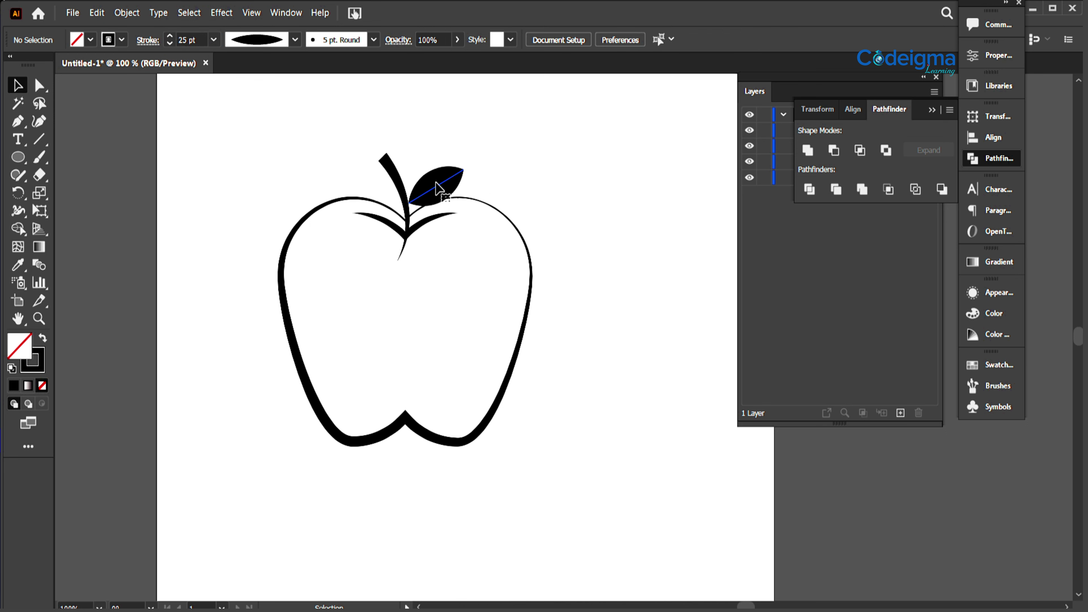
pyautogui.click(436, 186)
pyautogui.click(541, 380)
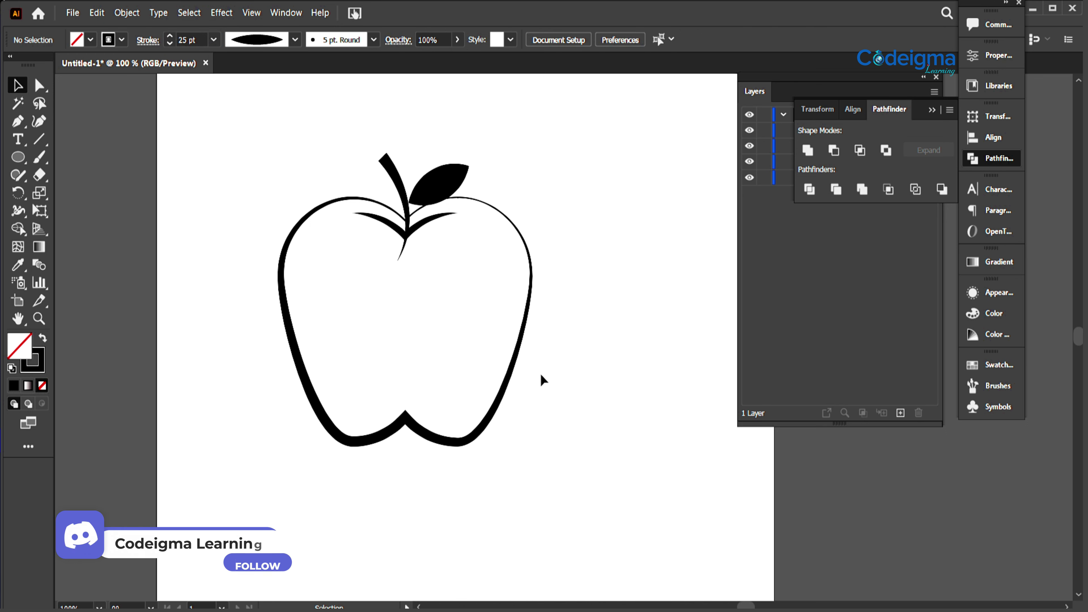
# Step: Group the whole apple artwork, duplicate the group in place, and hide the lower copy as a backup
pyautogui.moveTo(264, 156); pyautogui.dragTo(561, 476)
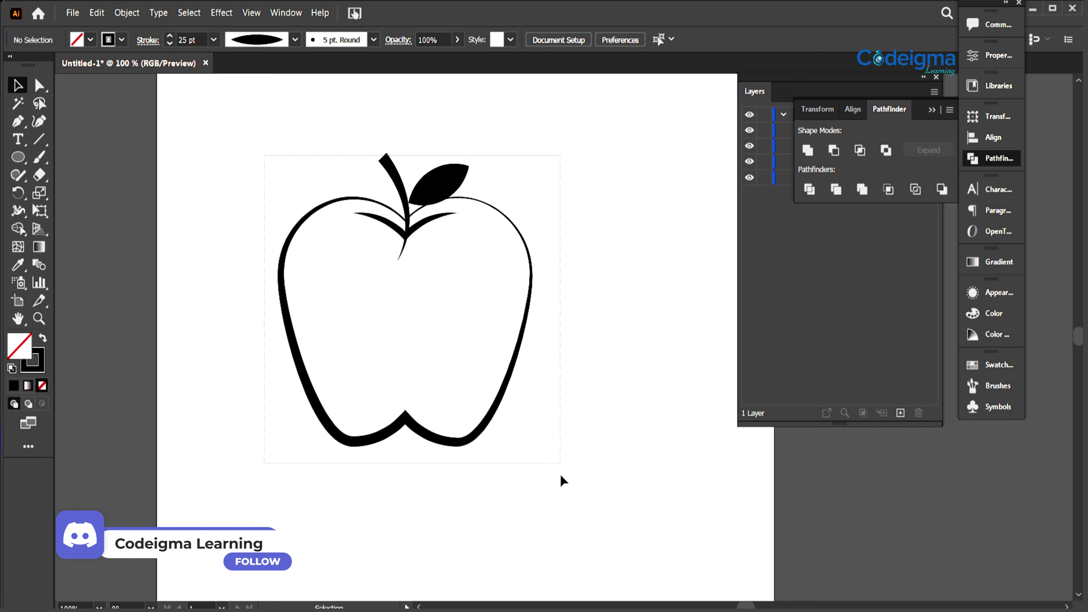
pyautogui.click(361, 490)
pyautogui.moveTo(231, 145); pyautogui.dragTo(554, 468)
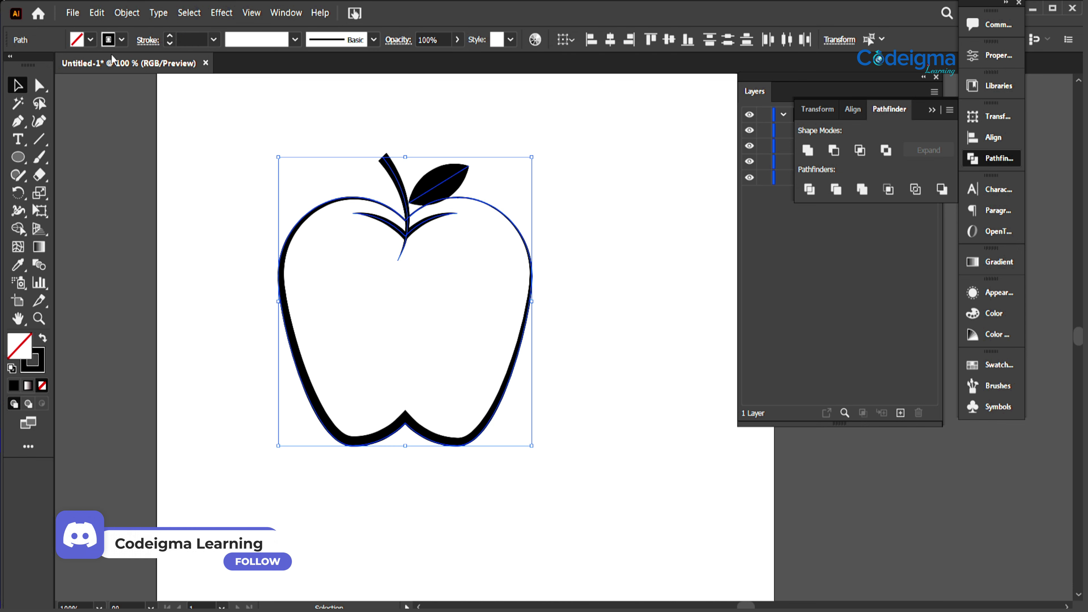
pyautogui.click(127, 13)
pyautogui.click(622, 307)
pyautogui.click(360, 252)
pyautogui.moveTo(283, 160); pyautogui.dragTo(646, 464)
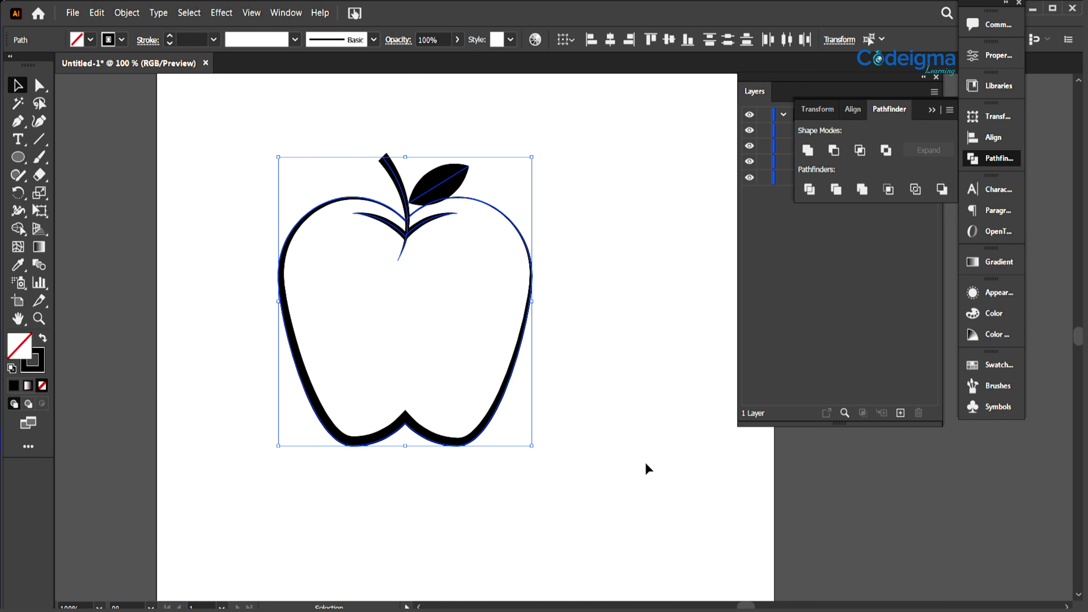
pyautogui.hotkey('ctrl', 'g')
pyautogui.click(991, 158)
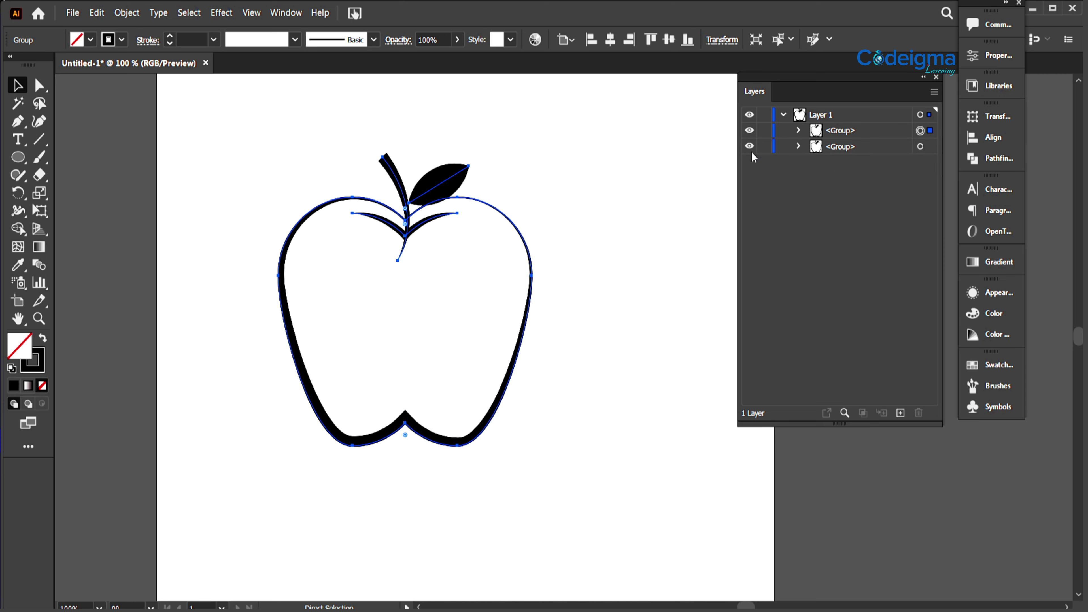
pyautogui.press('v')
# Step: Expand the visible group's appearance into filled shapes and ungroup the result into separate paths
pyautogui.click(127, 12)
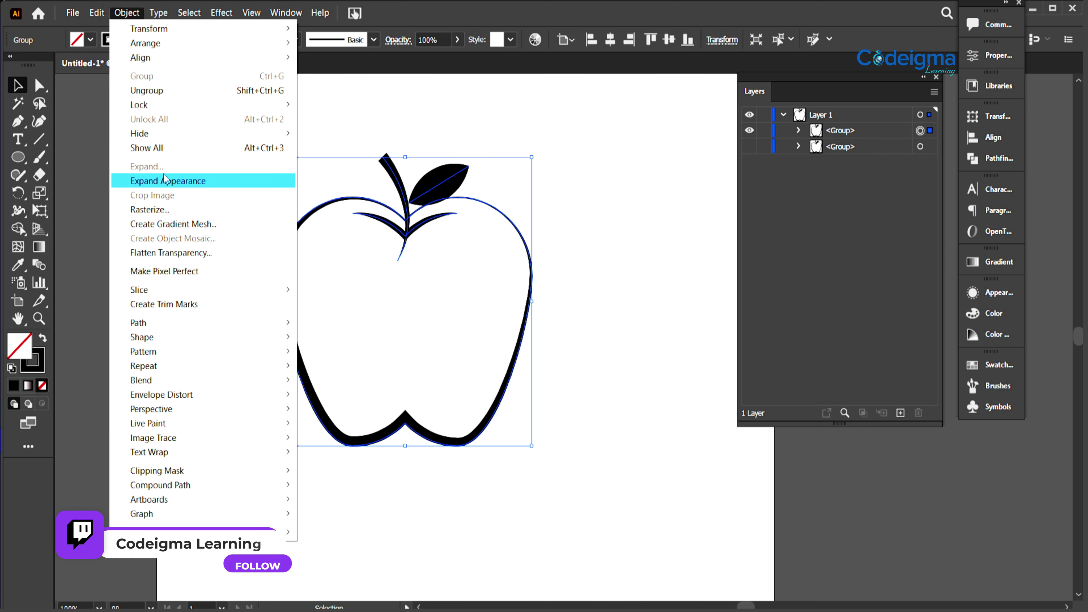
pyautogui.click(167, 181)
pyautogui.click(125, 14)
pyautogui.click(146, 166)
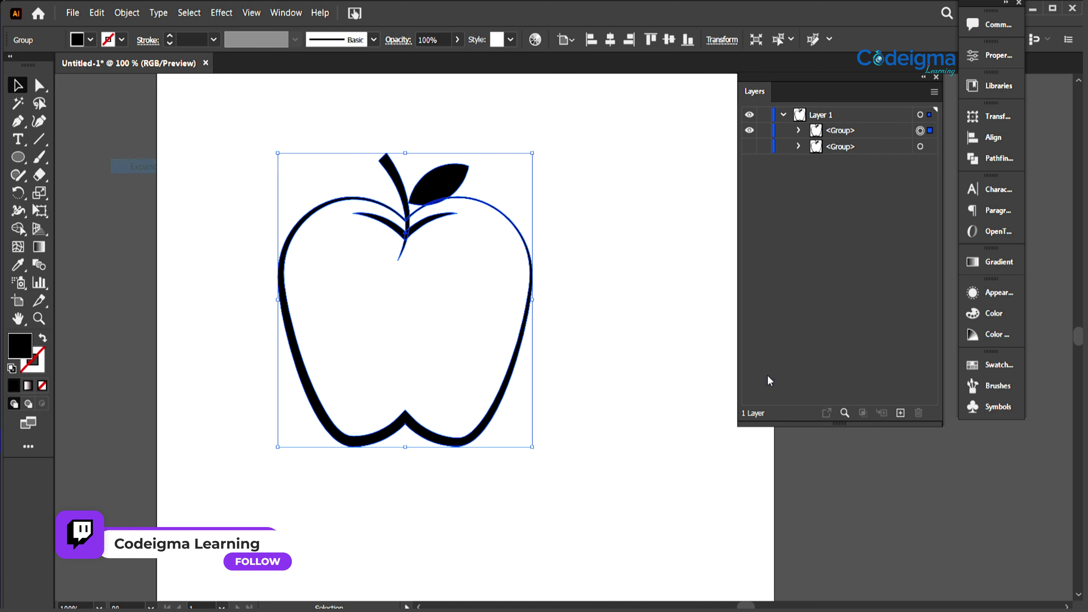
pyautogui.click(576, 326)
pyautogui.click(434, 172)
pyautogui.rightClick(430, 312)
pyautogui.click(576, 422)
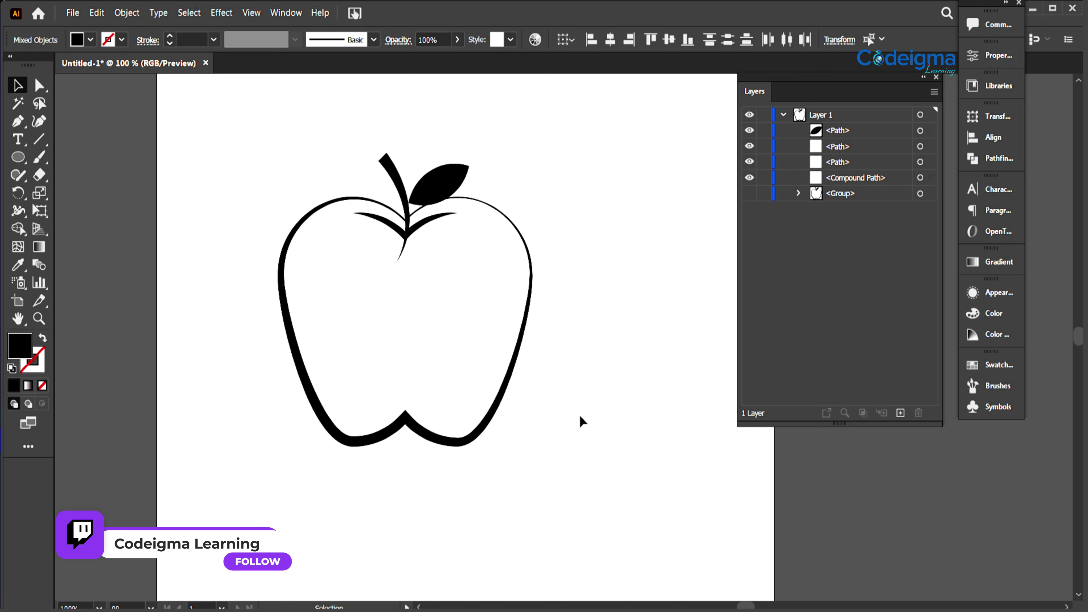
pyautogui.click(581, 421)
# Step: Draw a straight line through the leaf from its outer tip to the tip at the stem
pyautogui.click(437, 182)
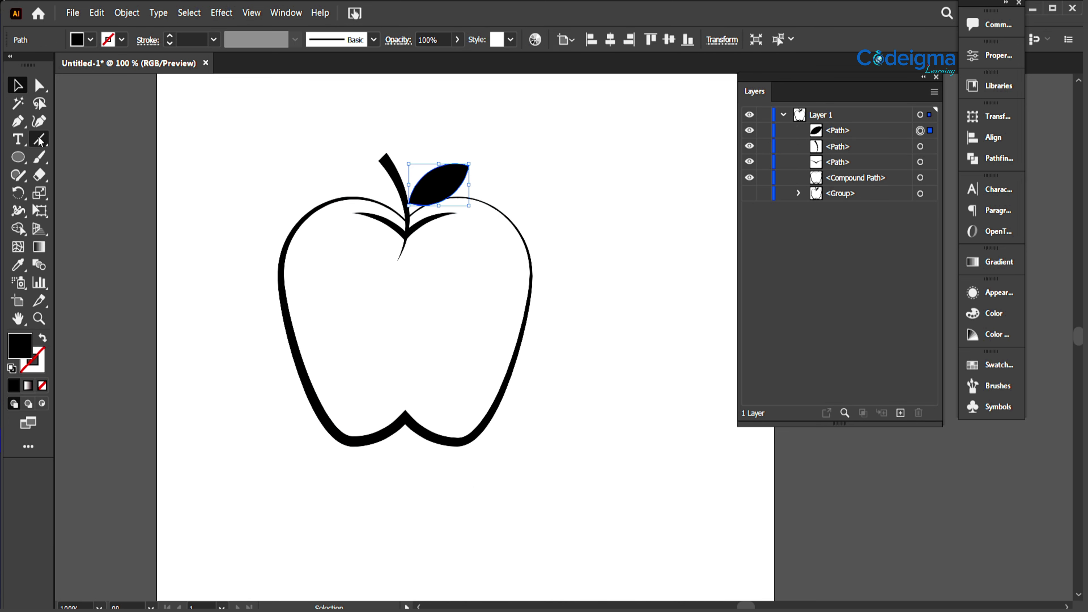
pyautogui.press('v')
pyautogui.click(265, 219)
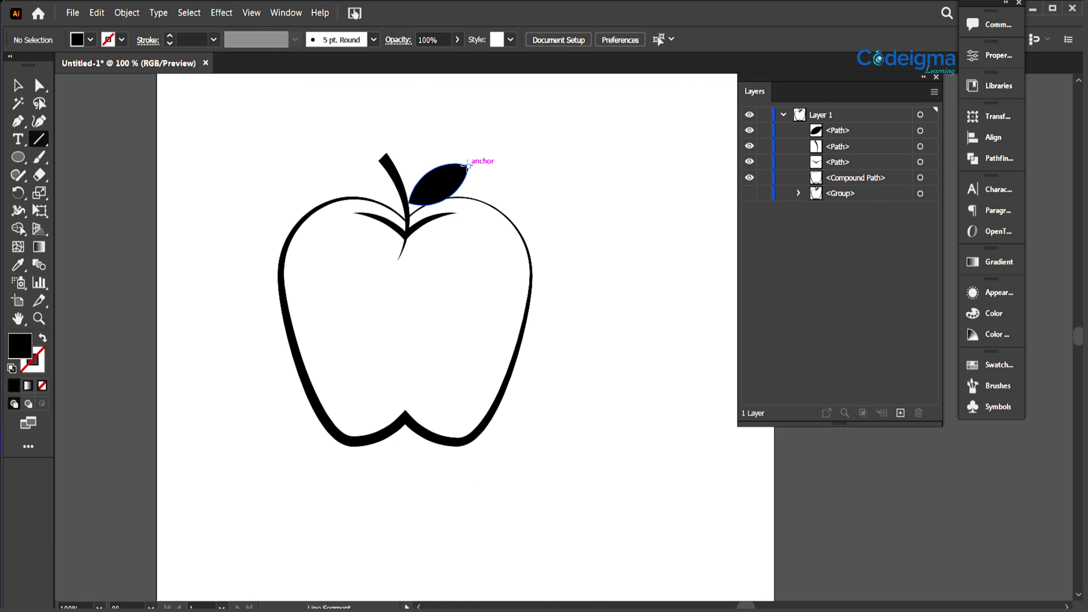
pyautogui.moveTo(407, 202); pyautogui.dragTo(407, 202)
pyautogui.press('v')
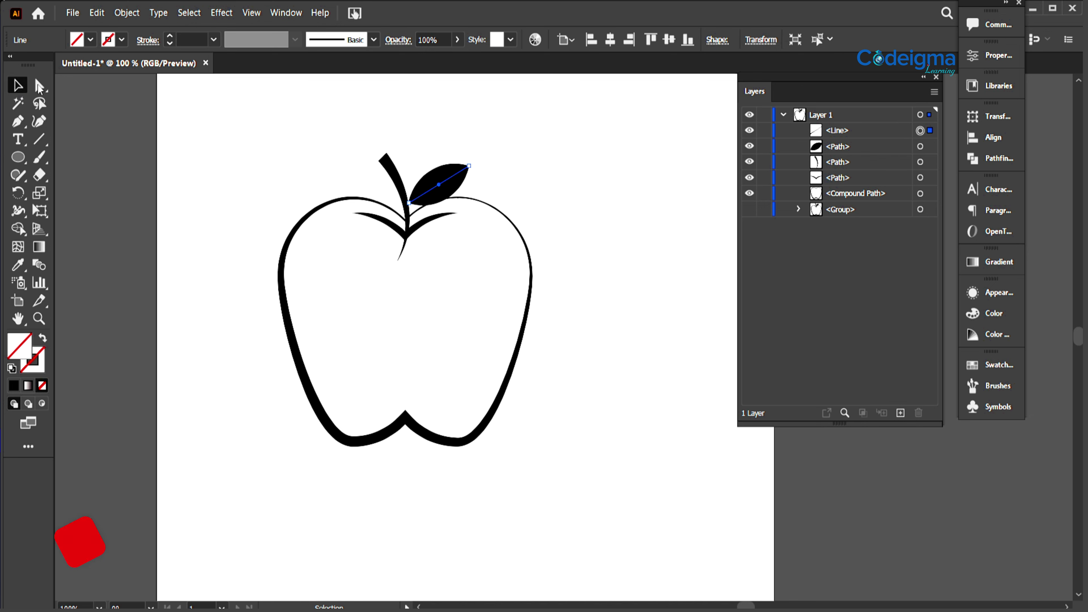
# Step: Split the leaf into two halves along the line with the Shape Builder tool
pyautogui.keyDown('shift'); pyautogui.click(453, 189); pyautogui.keyUp('shift')
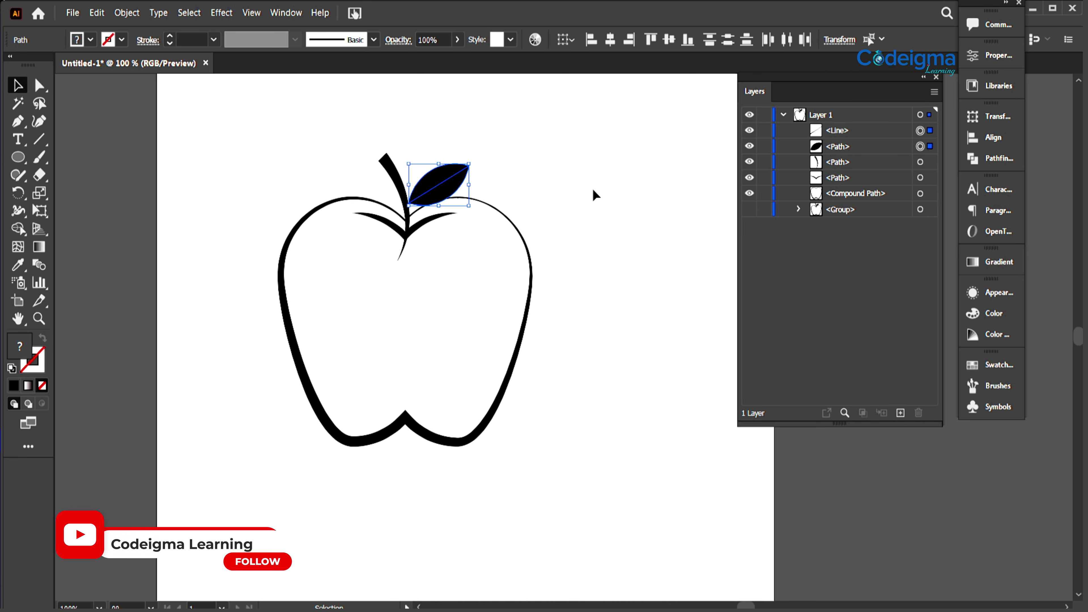
pyautogui.click(509, 191)
pyautogui.click(453, 176)
pyautogui.keyDown('shift'); pyautogui.click(438, 177); pyautogui.keyUp('shift')
pyautogui.click(17, 229)
pyautogui.click(436, 193)
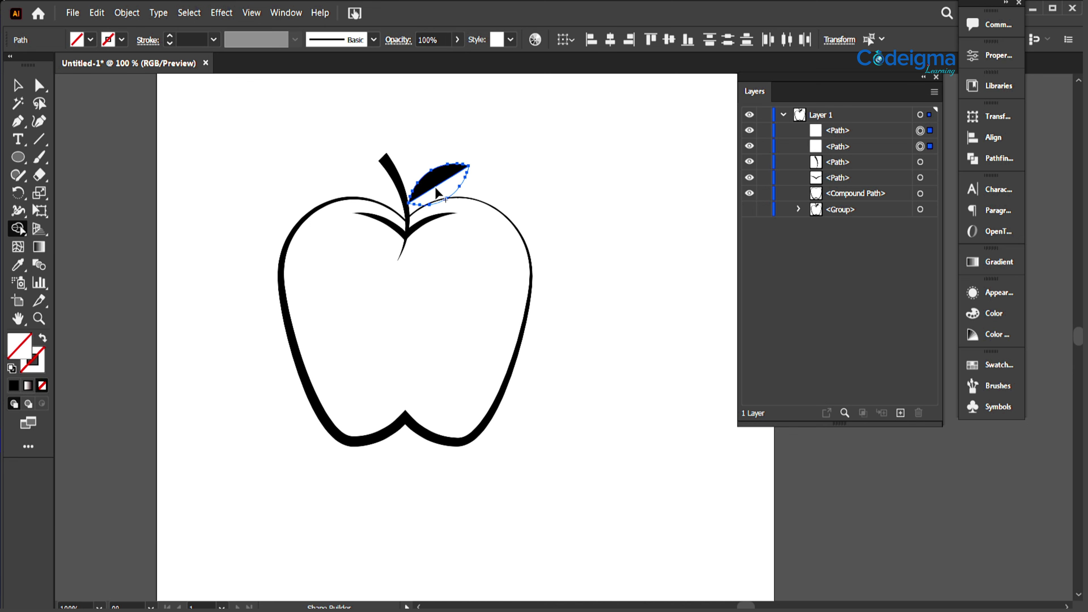
pyautogui.press('v')
pyautogui.click(204, 126)
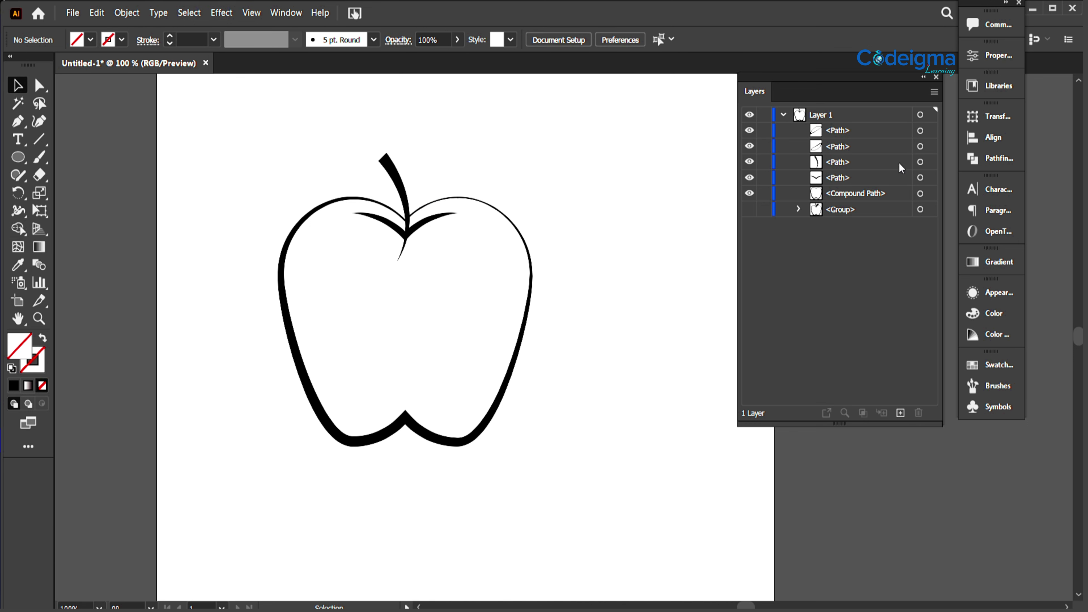
# Step: Fill the leaf's upper half with a linear gradient from lime green to dark green
pyautogui.click(920, 131)
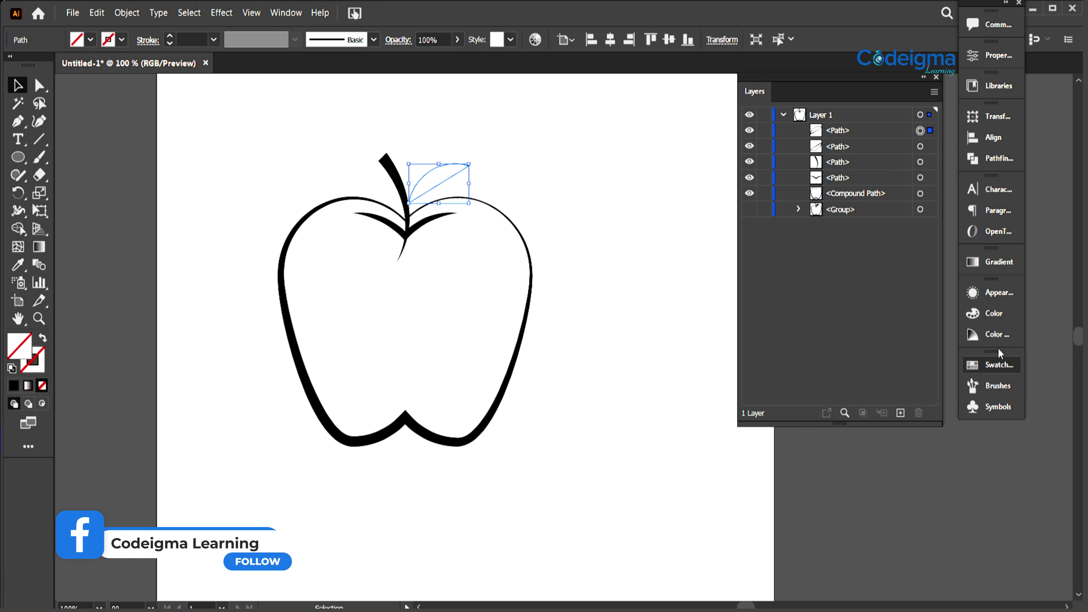
pyautogui.click(995, 334)
pyautogui.click(996, 262)
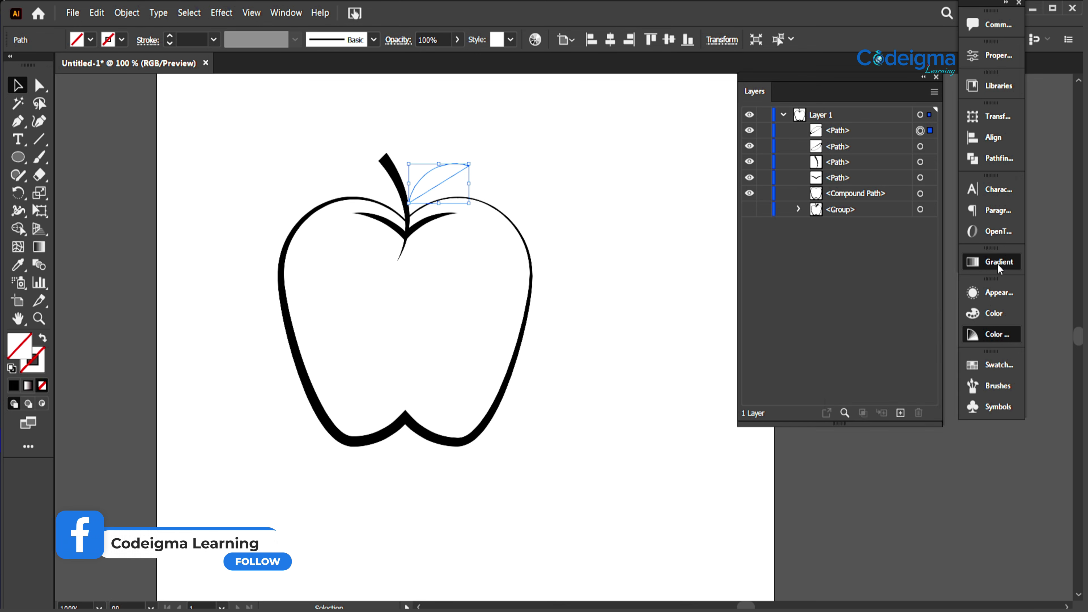
pyautogui.click(878, 371)
pyautogui.click(929, 396)
pyautogui.doubleClick(930, 397)
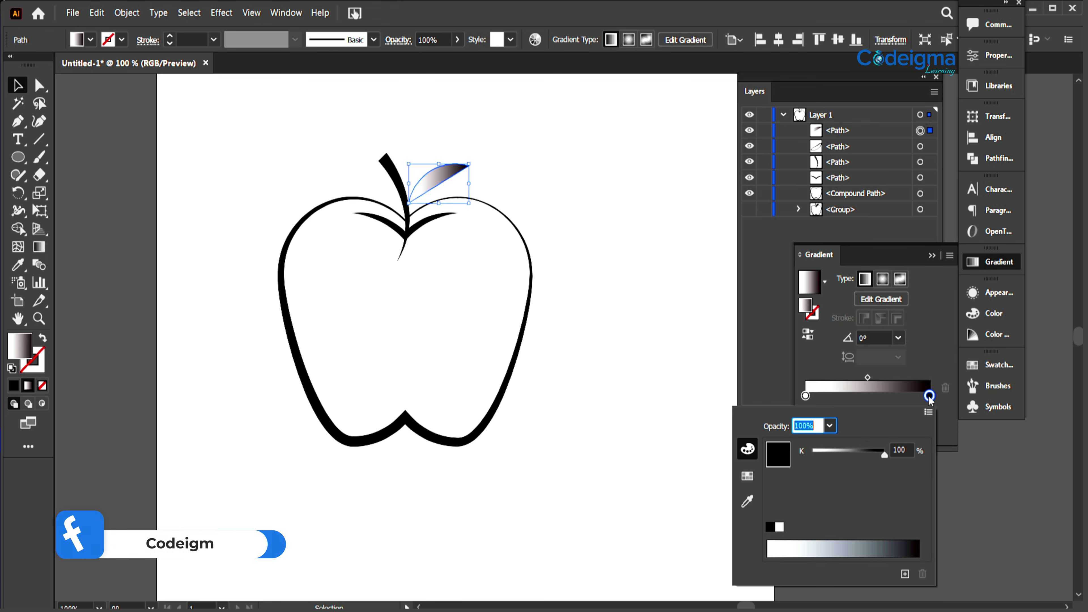
pyautogui.click(747, 476)
pyautogui.click(787, 453)
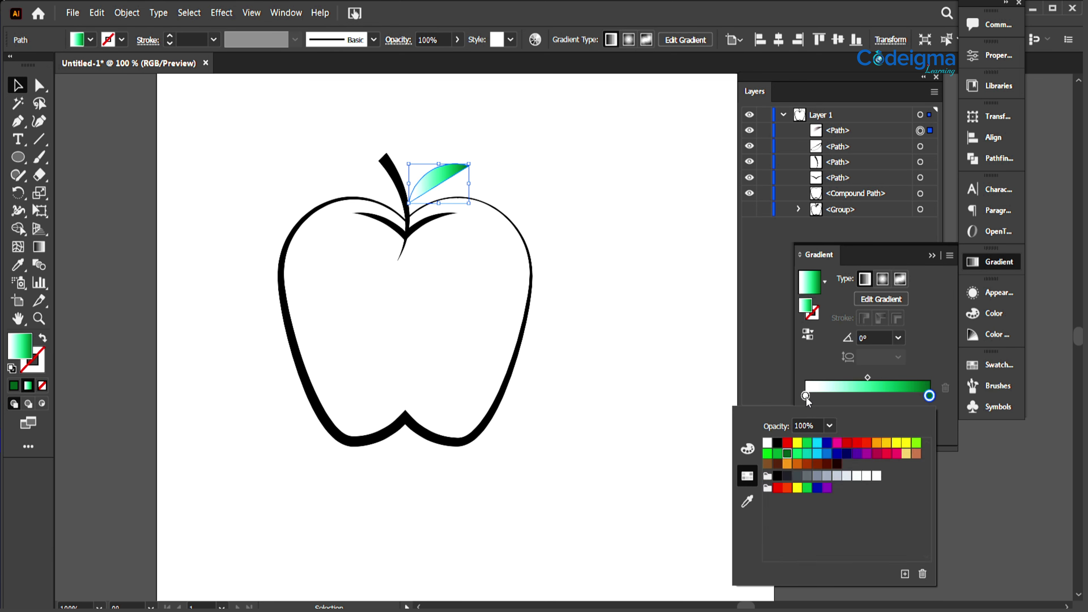
pyautogui.doubleClick(805, 396)
pyautogui.click(915, 444)
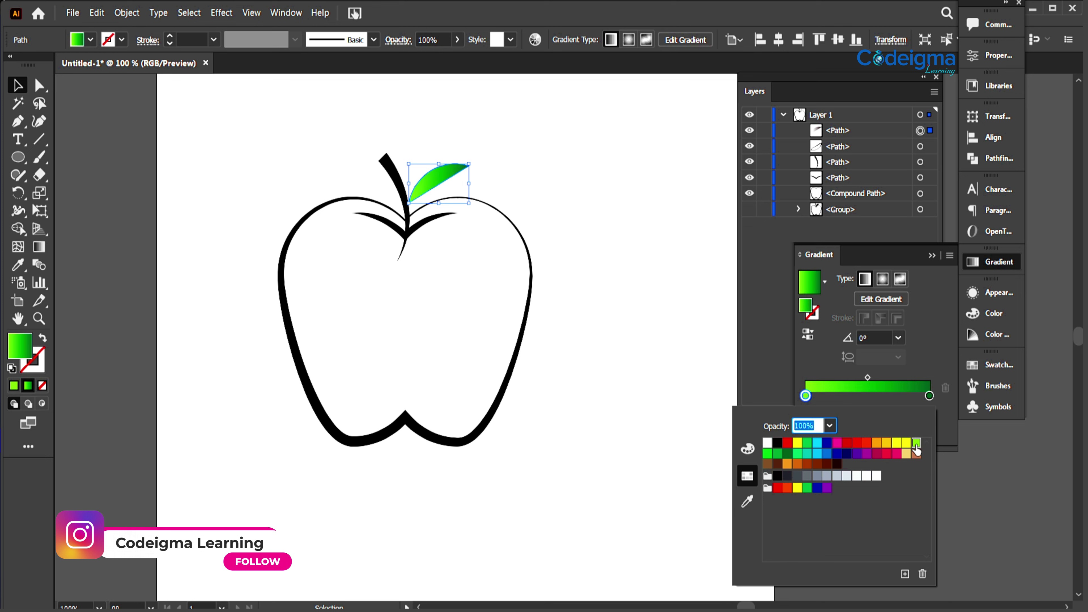
pyautogui.click(467, 233)
pyautogui.click(467, 232)
# Step: Copy the green gradient to the leaf's lower half and angle it 135°, from dark green at the midrib to lime at the edge
pyautogui.click(458, 188)
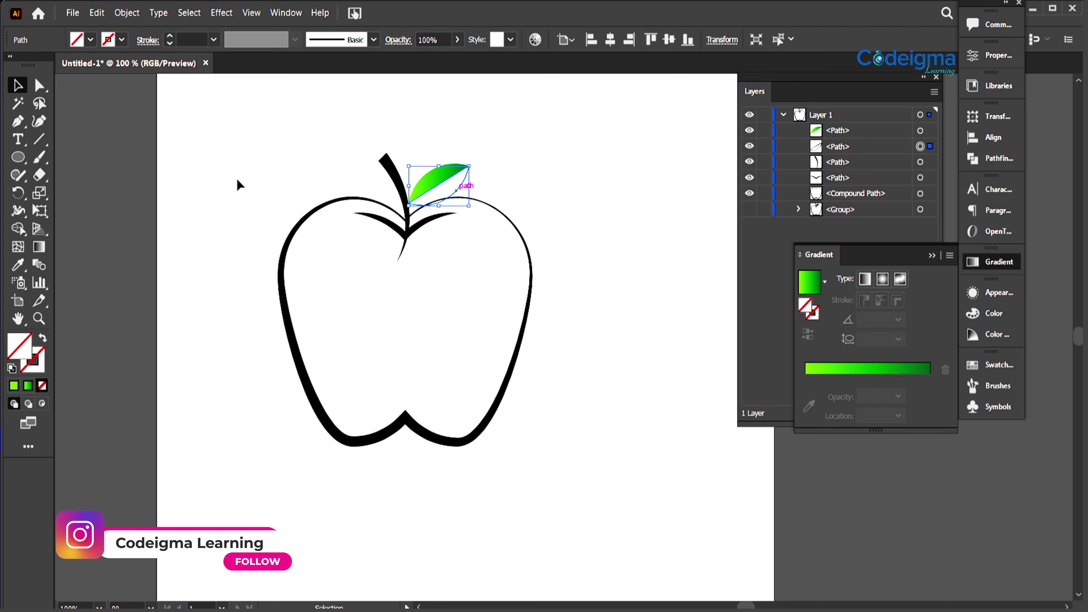
pyautogui.click(18, 264)
pyautogui.click(409, 195)
pyautogui.press('g')
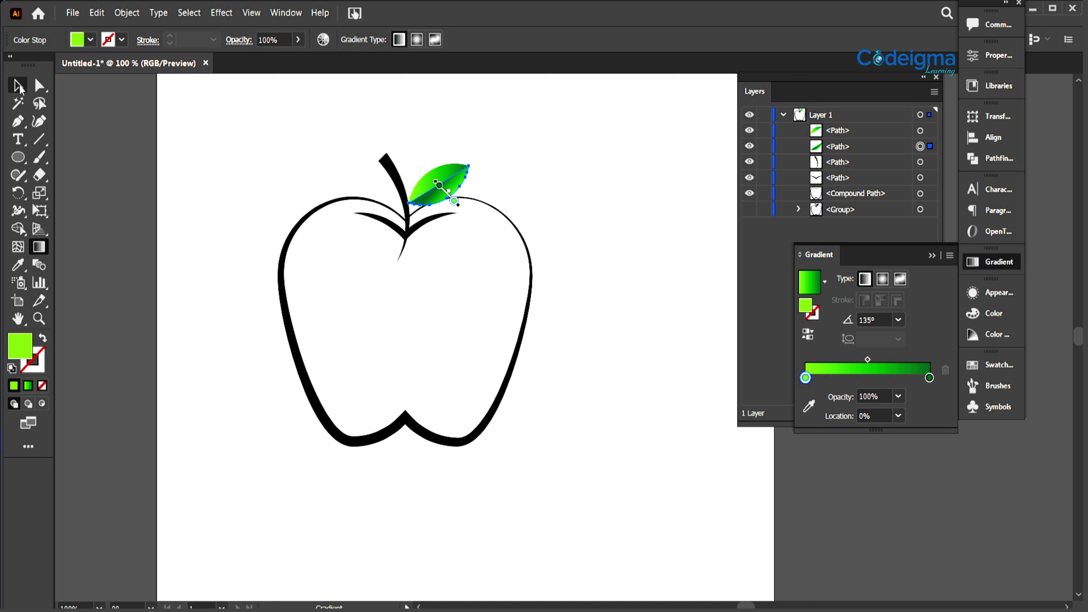
pyautogui.click(18, 86)
pyautogui.click(580, 418)
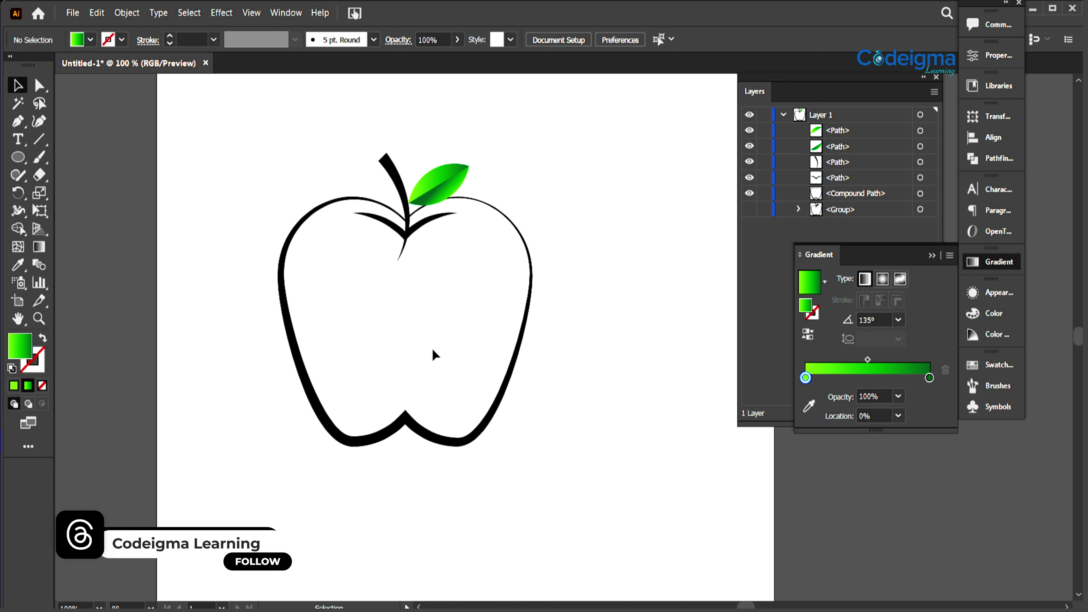
# Step: Fill the apple outline with solid red
pyautogui.click(433, 354)
pyautogui.click(91, 40)
pyautogui.click(44, 68)
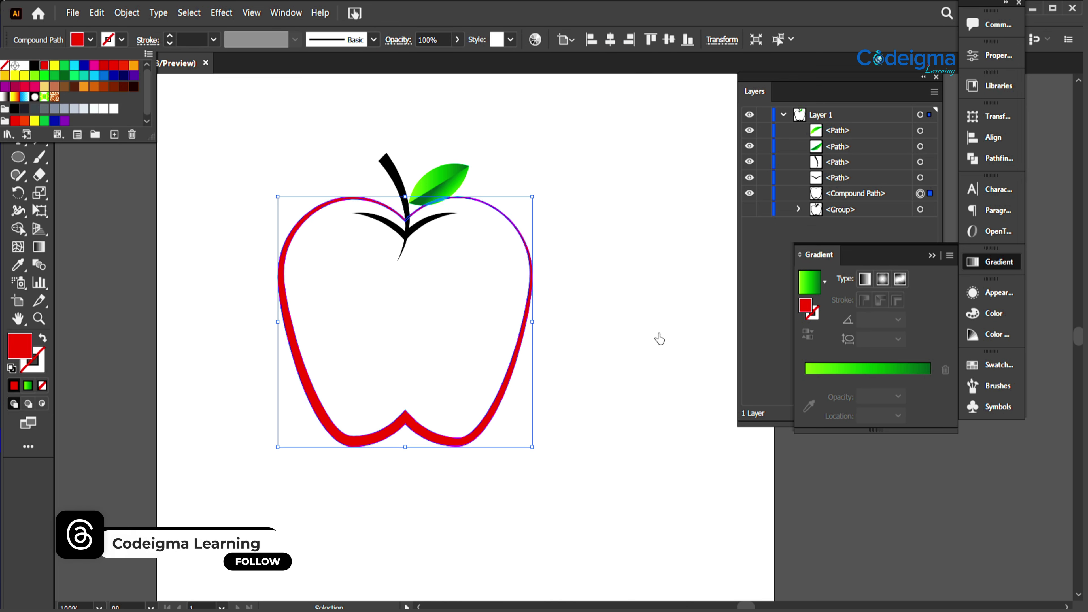
pyautogui.click(660, 335)
# Step: Apply a linear gradient to the apple outline and set both of its colour stops to red
pyautogui.click(450, 441)
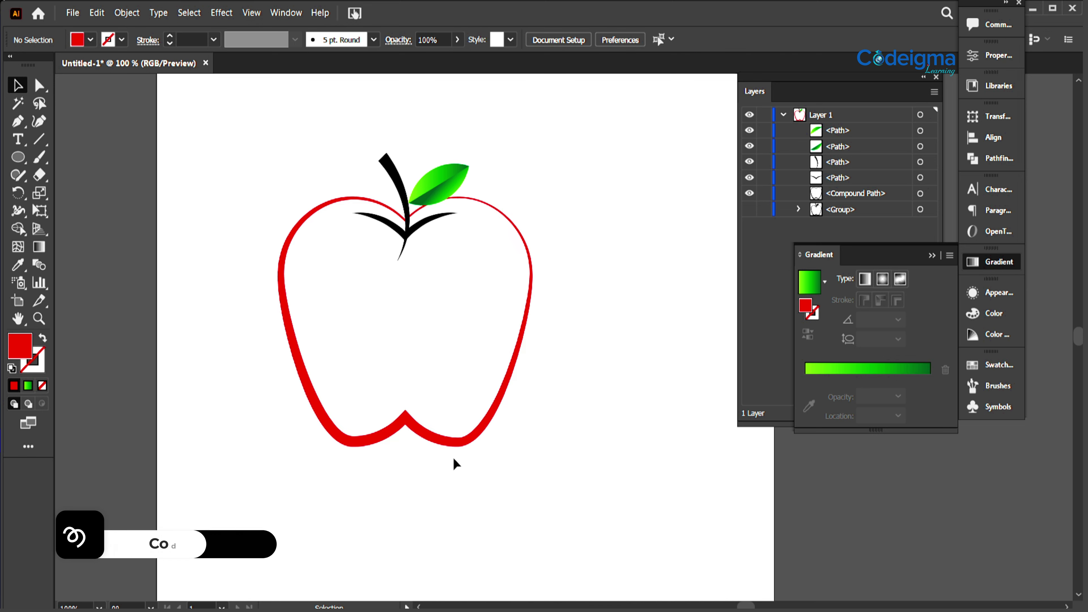
pyautogui.click(899, 368)
pyautogui.click(929, 396)
pyautogui.doubleClick(929, 396)
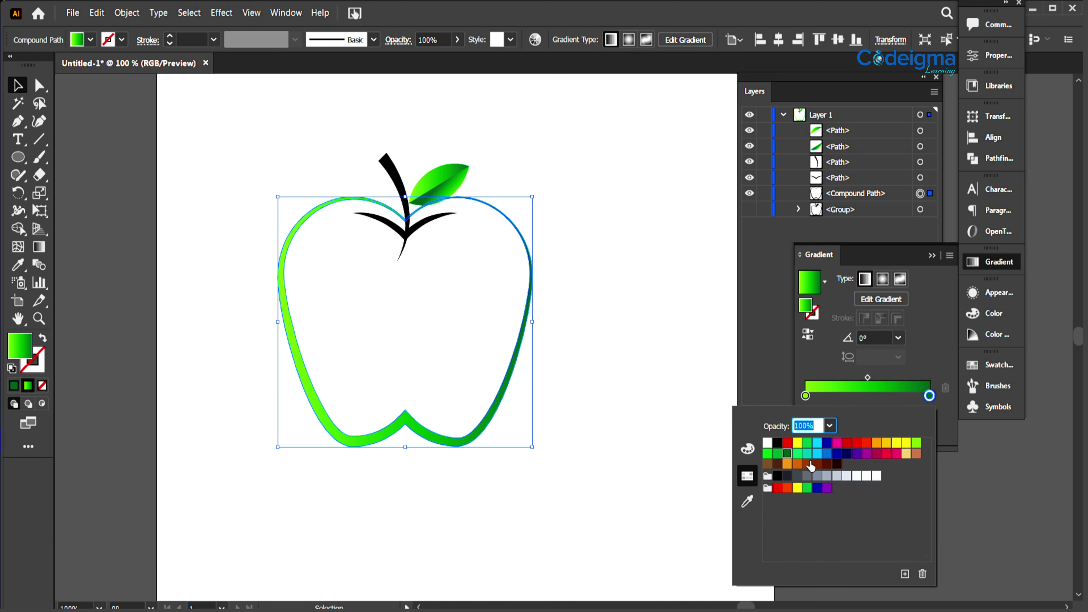
pyautogui.click(805, 442)
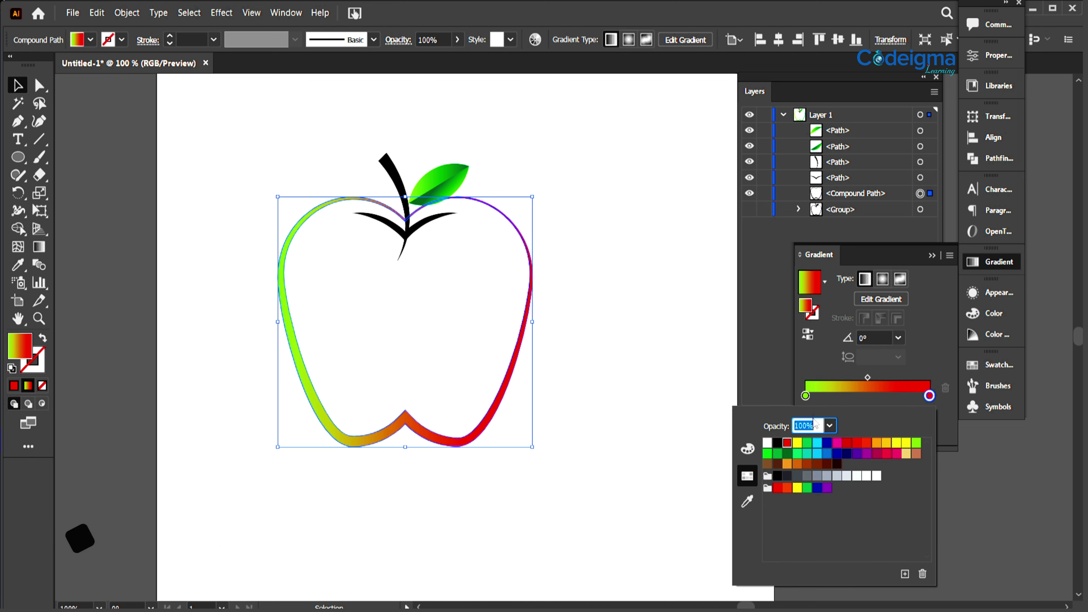
pyautogui.doubleClick(805, 396)
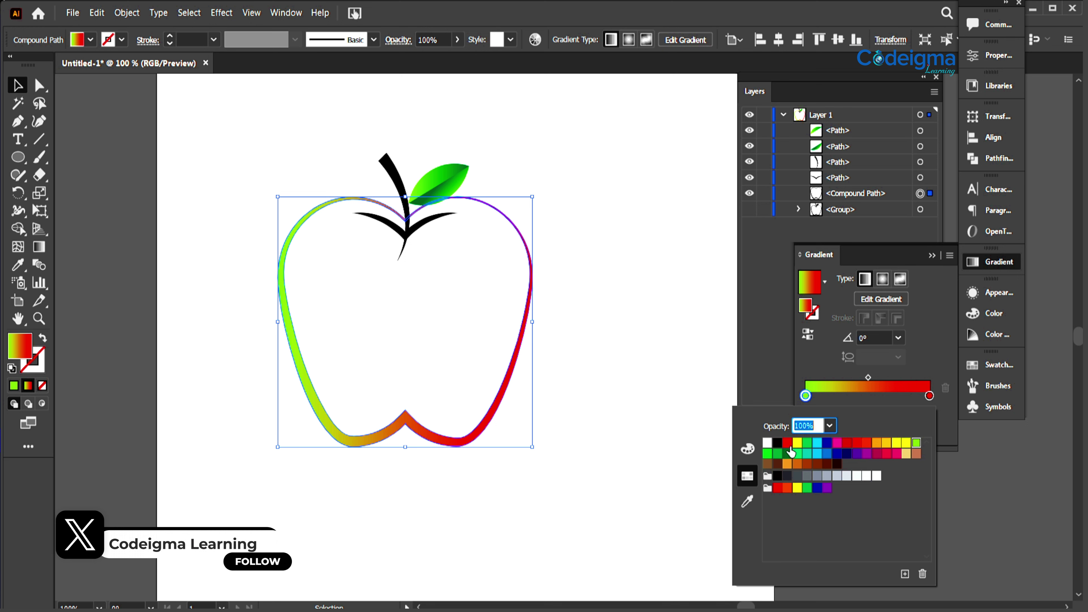
pyautogui.click(787, 444)
# Step: Darken the gradient's starting stop to 6D1C24 and move it to about 48% along the gradient
pyautogui.click(747, 449)
pyautogui.click(747, 475)
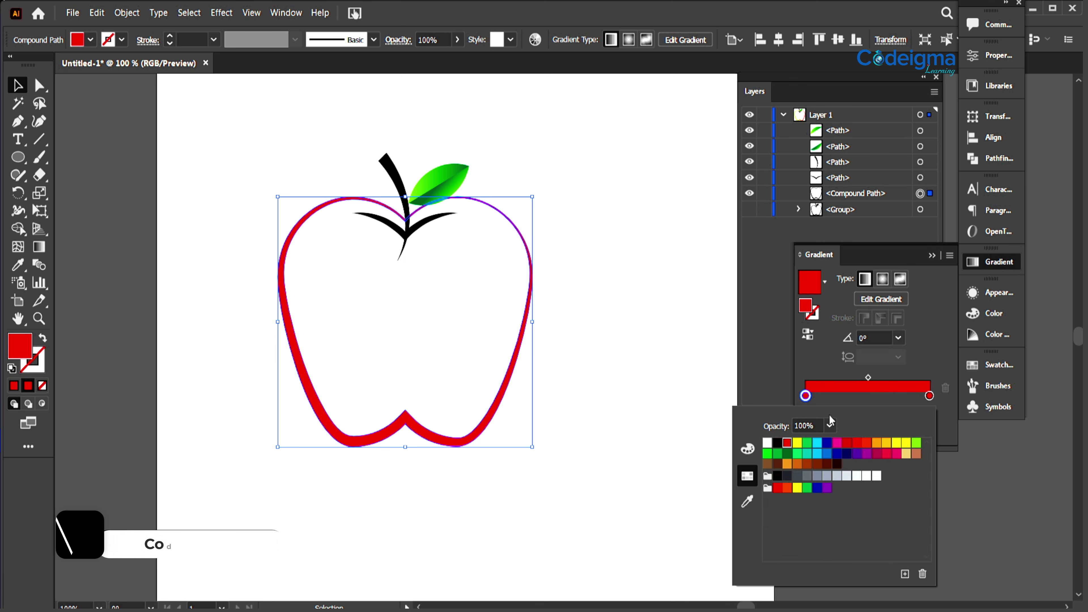
pyautogui.click(747, 449)
pyautogui.moveTo(883, 455); pyautogui.dragTo(843, 455)
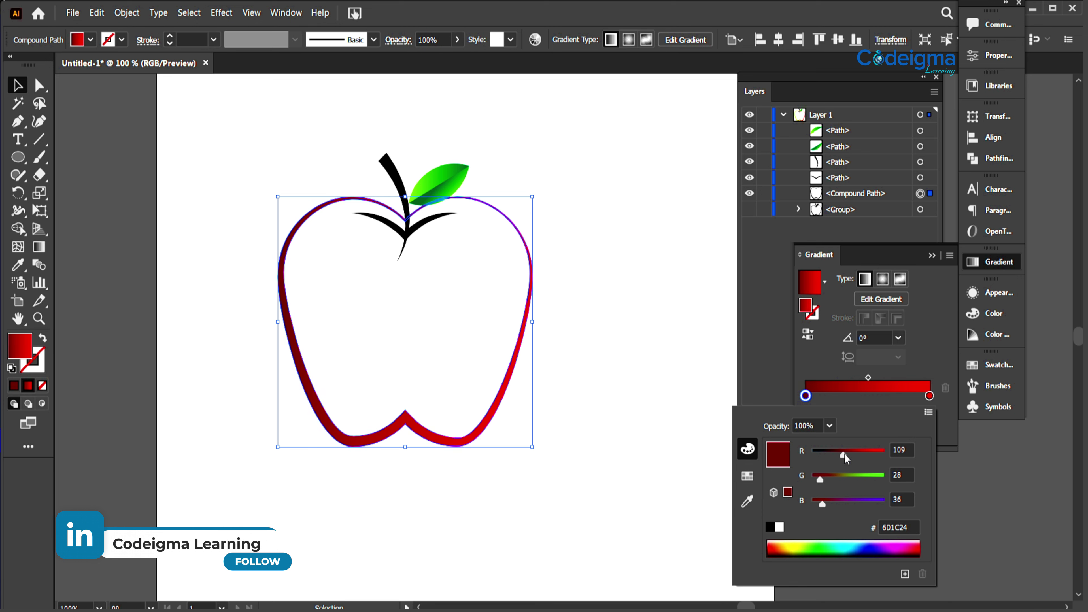
pyautogui.click(805, 395)
pyautogui.moveTo(805, 395); pyautogui.dragTo(865, 395)
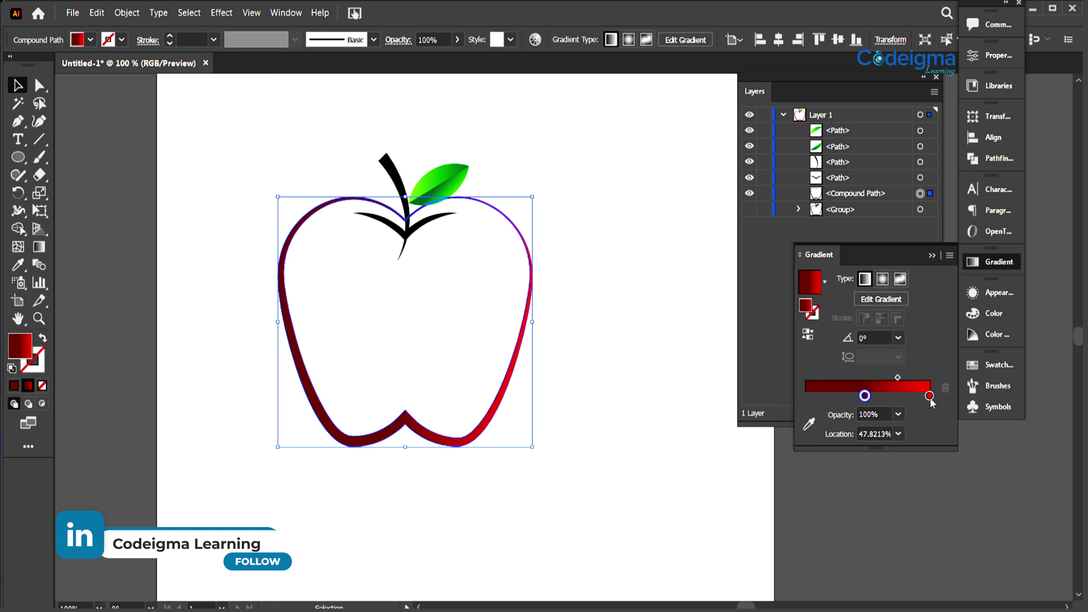
# Step: Give the outline's gradient a red starting stop, move the dark stop to about 50%, and redraw the gradient diagonally across the apple at about -18°
pyautogui.click(865, 396)
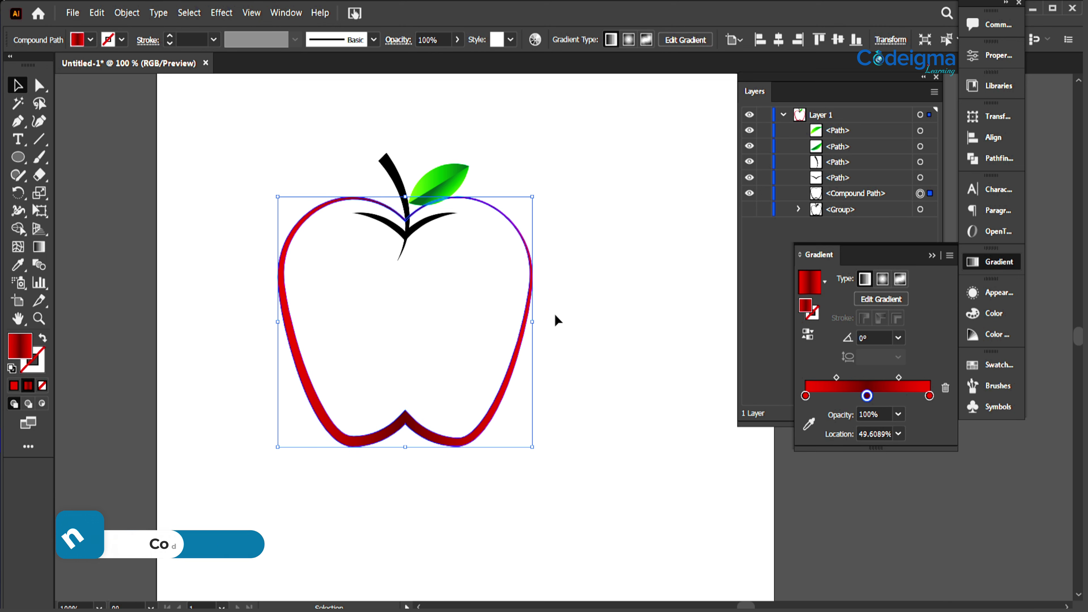
pyautogui.press('g')
pyautogui.moveTo(287, 240)
pyautogui.mouseDown()
pyautogui.moveTo(535, 431)
pyautogui.moveTo(586, 398)
pyautogui.mouseUp()
pyautogui.moveTo(542, 327)
pyautogui.mouseDown()
pyautogui.moveTo(276, 380)
pyautogui.moveTo(333, 362)
pyautogui.moveTo(306, 354)
pyautogui.mouseUp()
pyautogui.moveTo(276, 393)
pyautogui.mouseDown()
pyautogui.moveTo(427, 384)
pyautogui.moveTo(492, 400)
pyautogui.moveTo(508, 407)
pyautogui.moveTo(502, 470)
pyautogui.mouseUp()
# Step: Shift both gradient midpoints outward and redraw the gradient across the full apple width at about -9.3°
pyautogui.moveTo(898, 360); pyautogui.dragTo(912, 360)
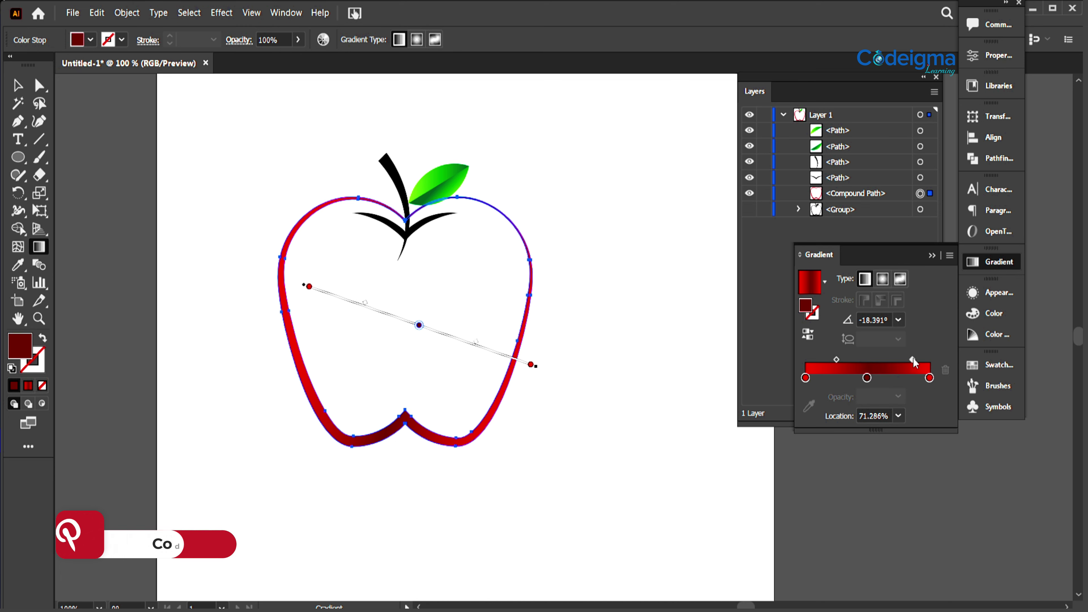
pyautogui.moveTo(836, 360); pyautogui.dragTo(831, 360)
pyautogui.moveTo(259, 295); pyautogui.dragTo(550, 347)
# Step: Lighten the gradient's middle stop to A11C24 and deselect the apple outline
pyautogui.doubleClick(403, 321)
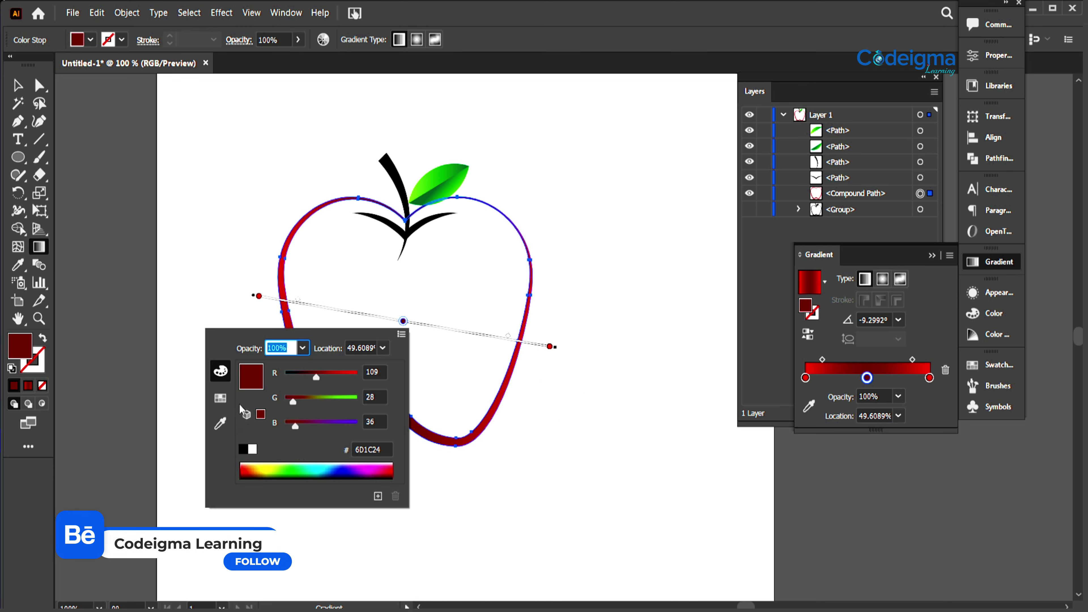
pyautogui.moveTo(316, 377); pyautogui.dragTo(329, 375)
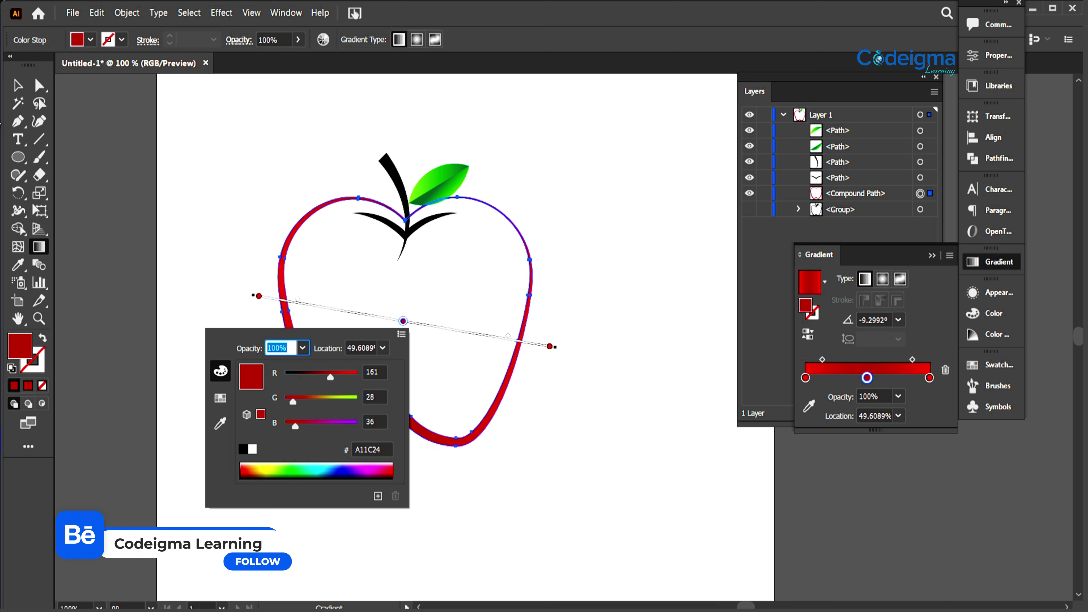
pyautogui.click(527, 473)
pyautogui.press('v')
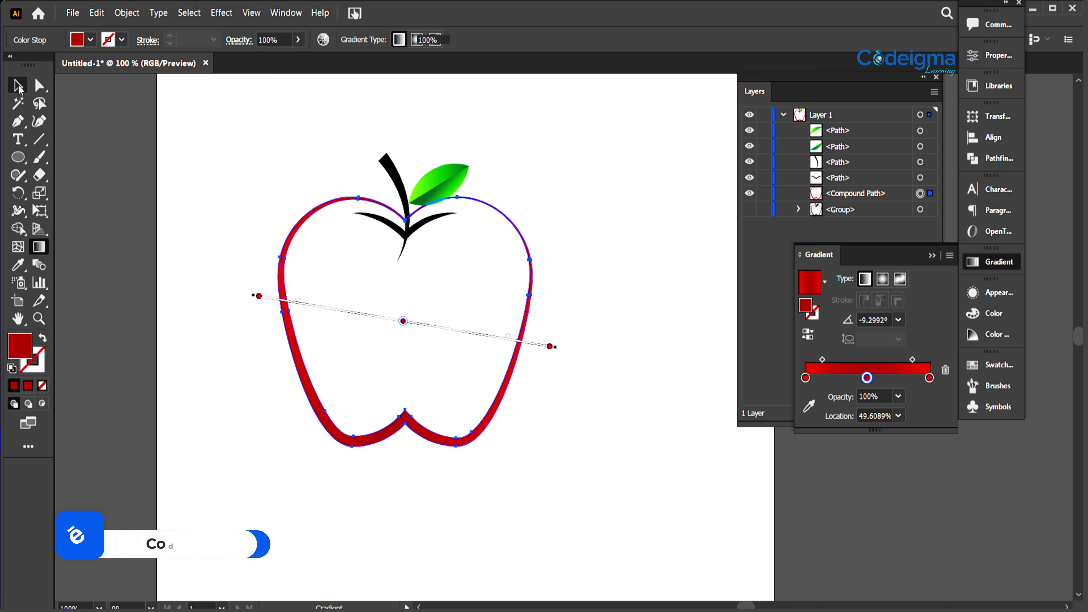
pyautogui.click(611, 501)
# Step: Fill the V-shaped crease below the stem with the dark red AA182A
pyautogui.click(419, 225)
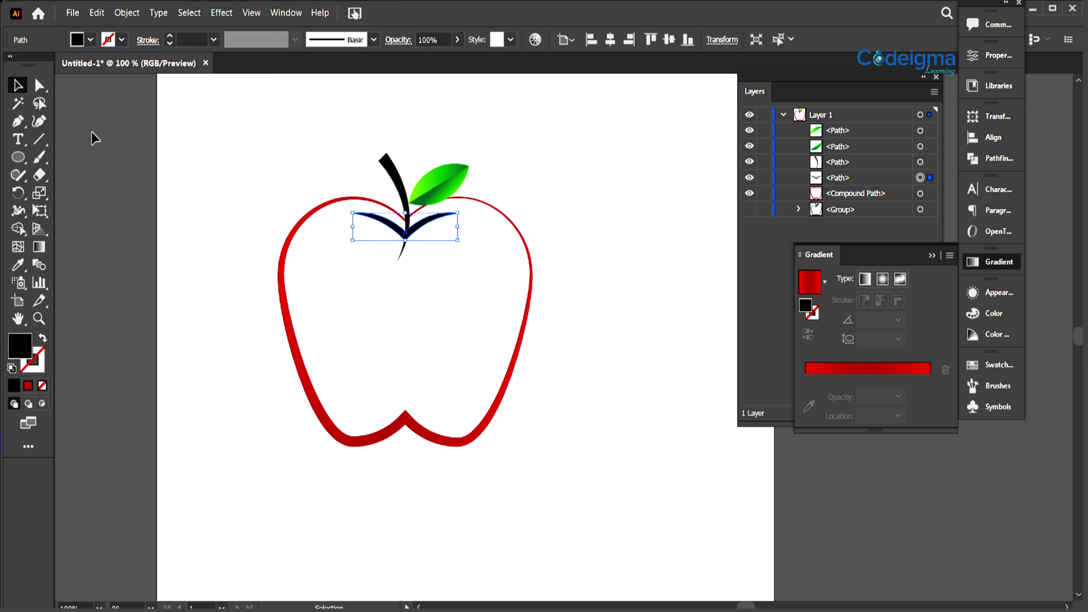
pyautogui.click(90, 40)
pyautogui.click(104, 65)
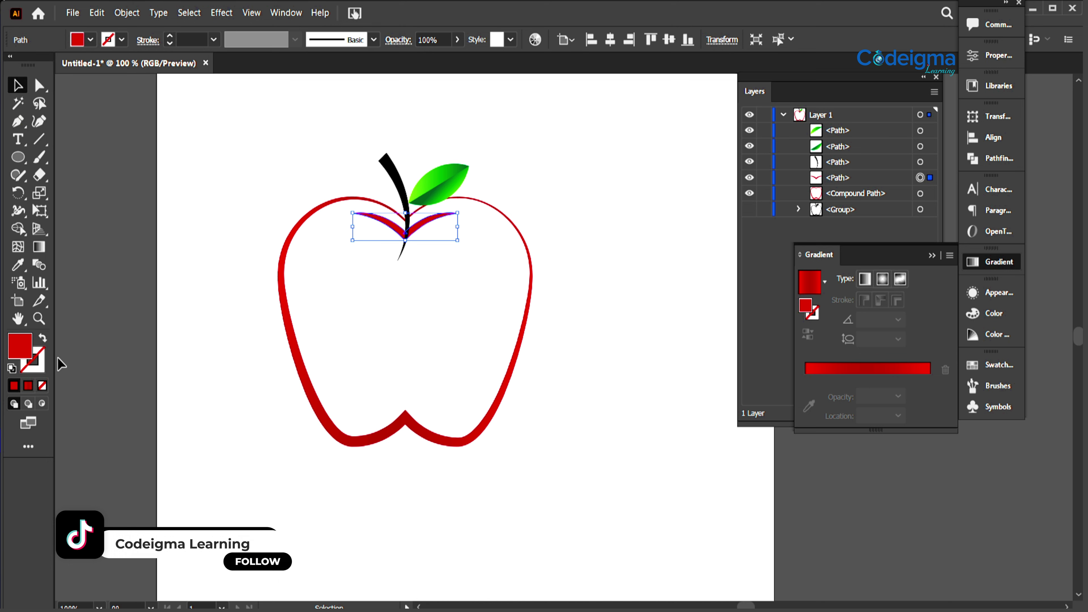
pyautogui.doubleClick(20, 347)
pyautogui.press('Return')
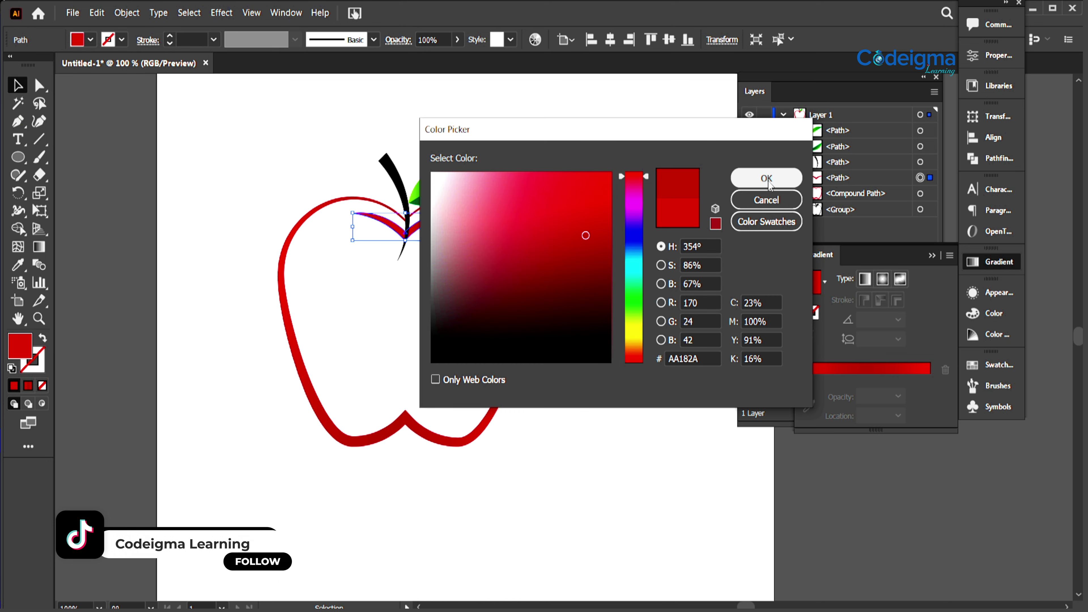
pyautogui.click(609, 442)
# Step: Sample the V-shaped crease's dark red fill onto the stem with the Eyedropper
pyautogui.hotkey('ctrl', '+')
pyautogui.hotkey('ctrl', '+')
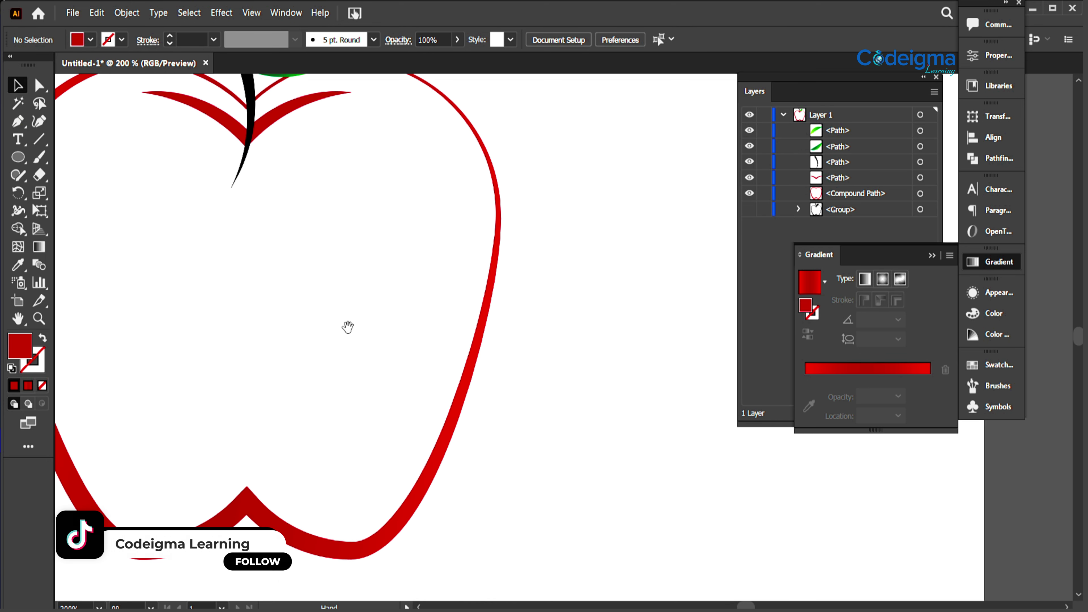
pyautogui.moveTo(347, 325); pyautogui.dragTo(442, 461)
pyautogui.click(372, 248)
pyautogui.click(329, 240)
pyautogui.click(345, 233)
pyautogui.click(25, 269)
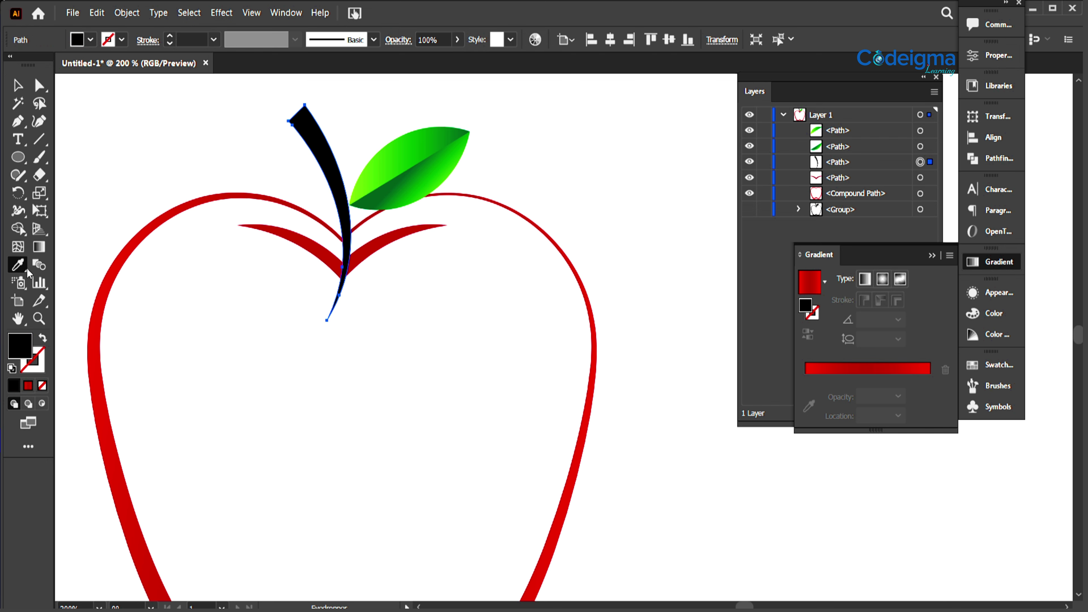
pyautogui.click(326, 252)
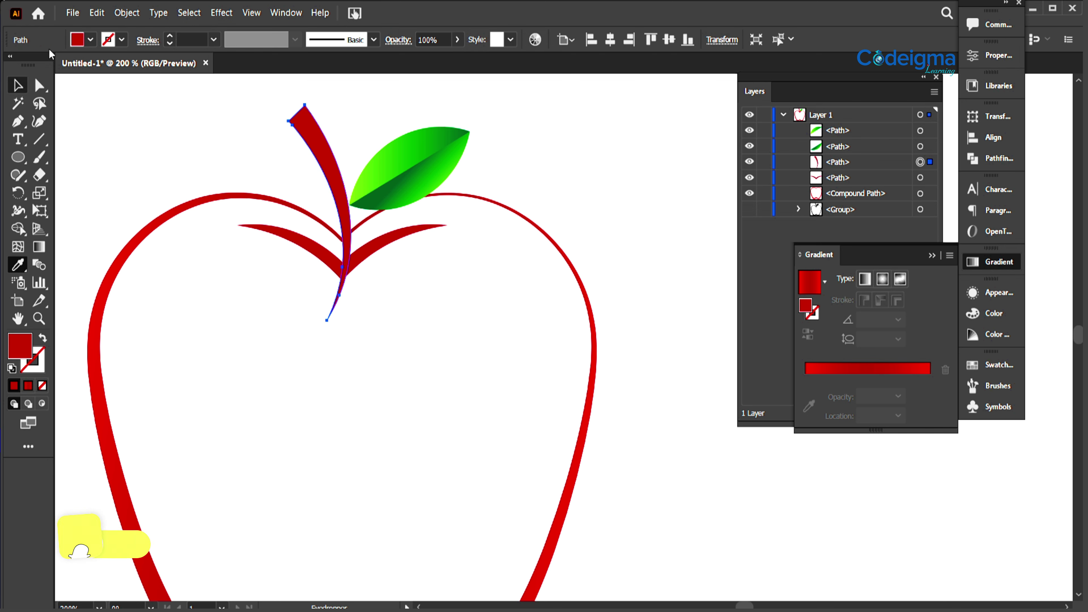
# Step: Fill the stem with the very dark brown swatch and deselect it
pyautogui.click(90, 39)
pyautogui.click(134, 87)
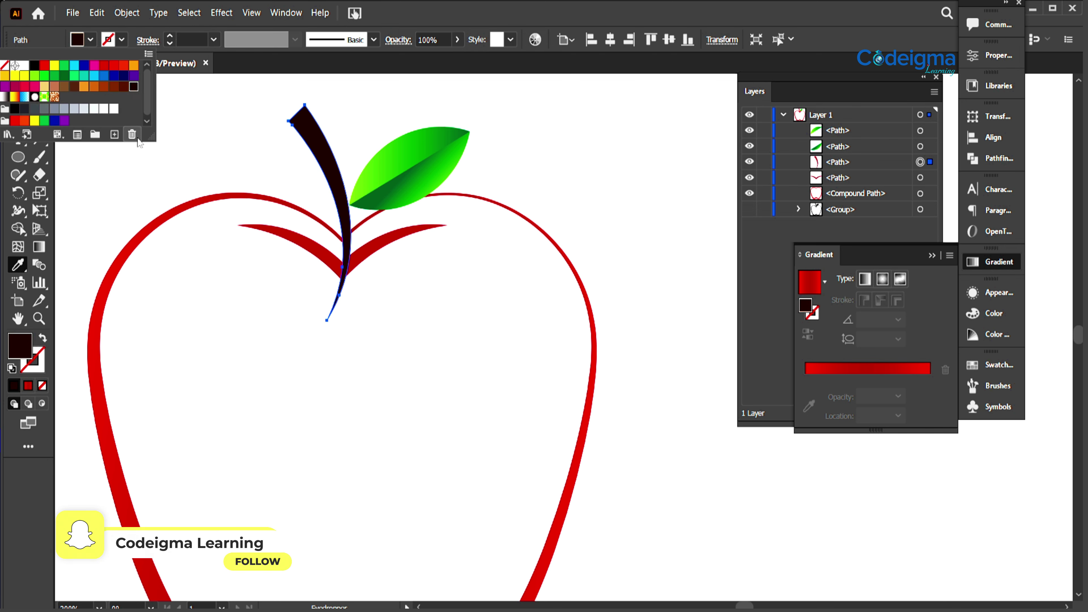
pyautogui.click(156, 145)
pyautogui.click(18, 85)
pyautogui.click(601, 206)
# Step: Trim off the stem's tip below the V-shaped crease with the Shape Builder
pyautogui.click(347, 254)
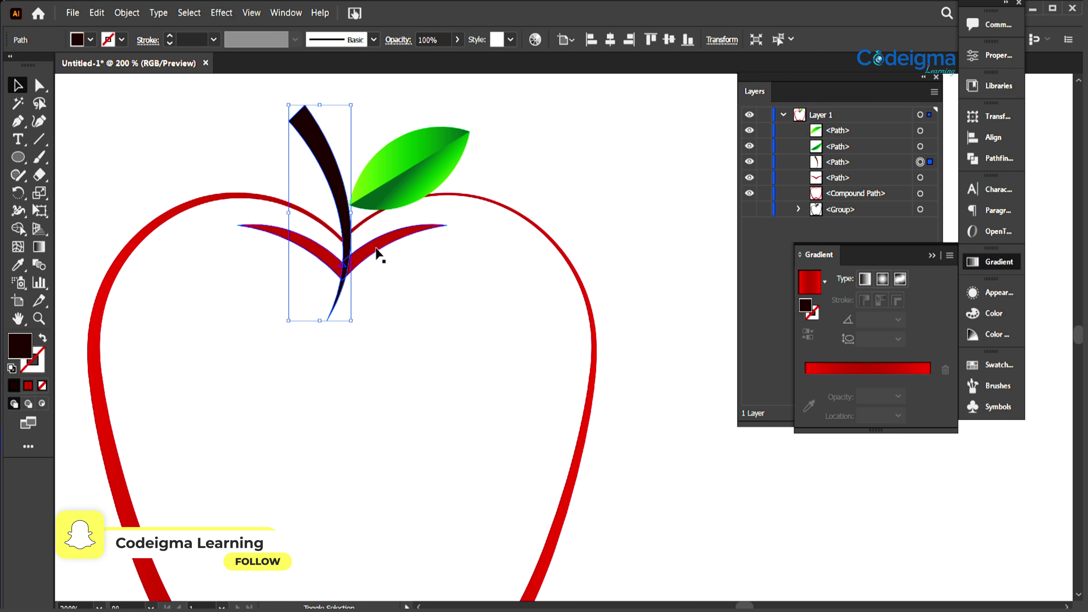
pyautogui.keyDown('shift'); pyautogui.click(377, 253); pyautogui.keyUp('shift')
pyautogui.hotkey('shift', 'm')
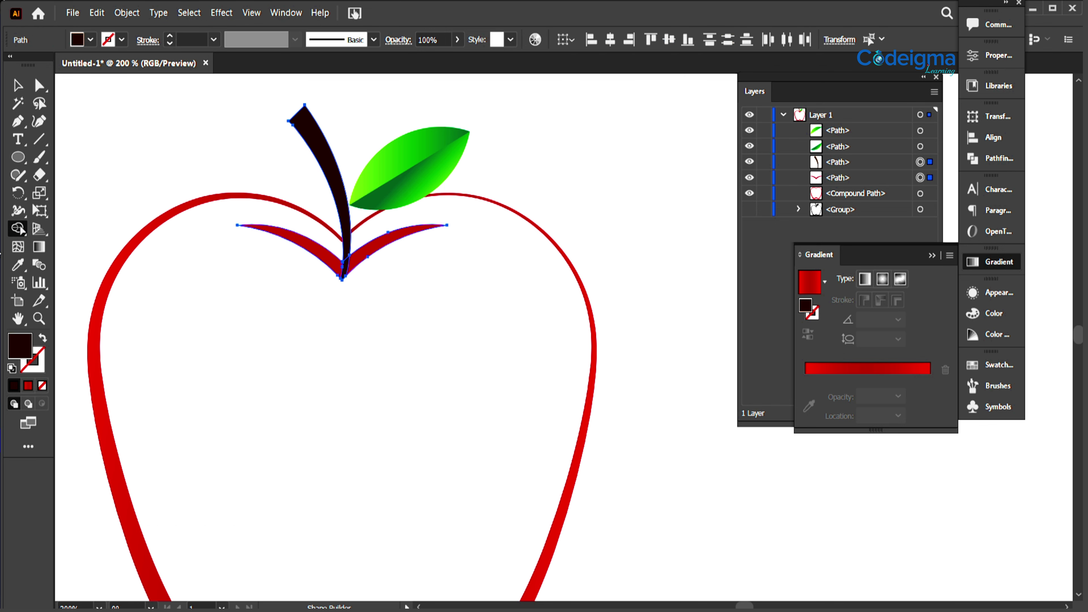
pyautogui.press('v')
pyautogui.click(578, 186)
pyautogui.hotkey('ctrl', '0')
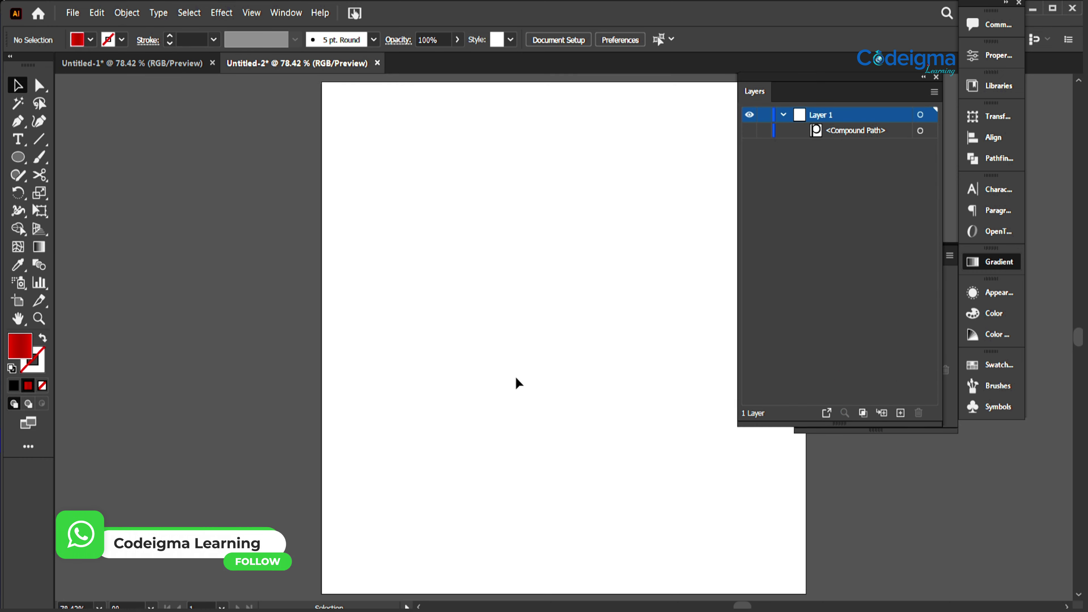
# Step: Add the text "Apple" in the Untitled-2 document, enlarge it to about 113 pt and place it in the artboard's upper part
pyautogui.click(18, 139)
pyautogui.press('BackSpace')
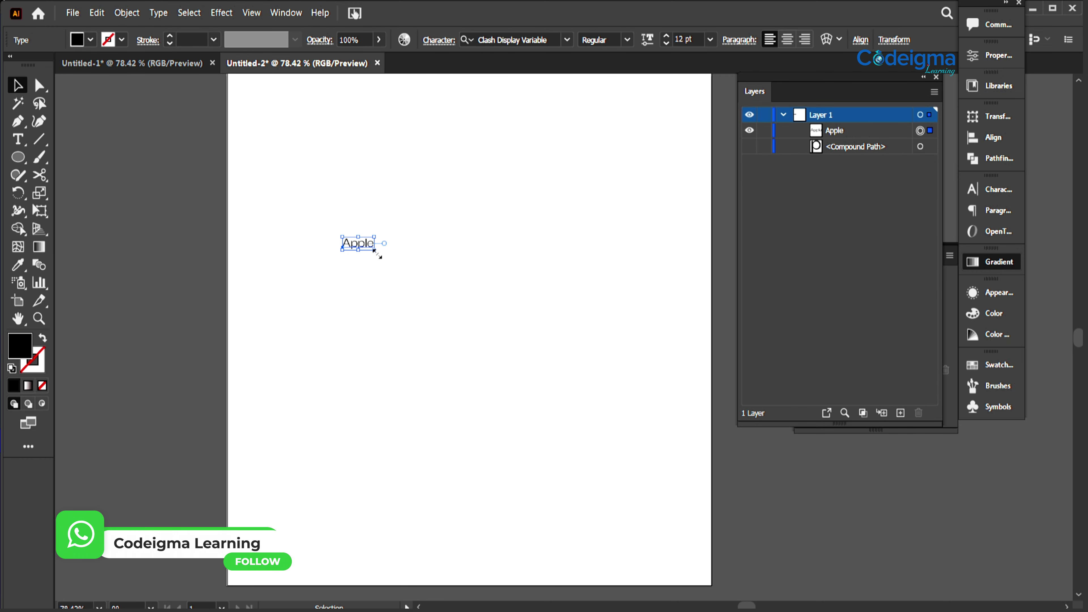
pyautogui.moveTo(378, 255); pyautogui.dragTo(638, 475)
pyautogui.moveTo(537, 336); pyautogui.dragTo(488, 253)
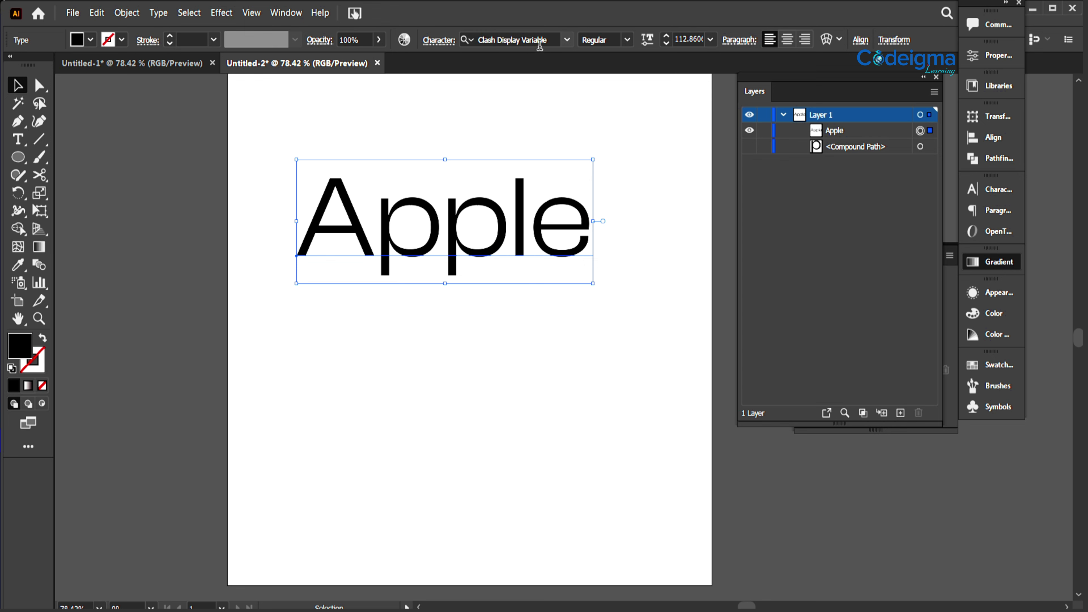
# Step: Duplicate the Apple text in place in front and hide the original text
pyautogui.hotkey('ctrl', 'c')
pyautogui.hotkey('ctrl', 'f')
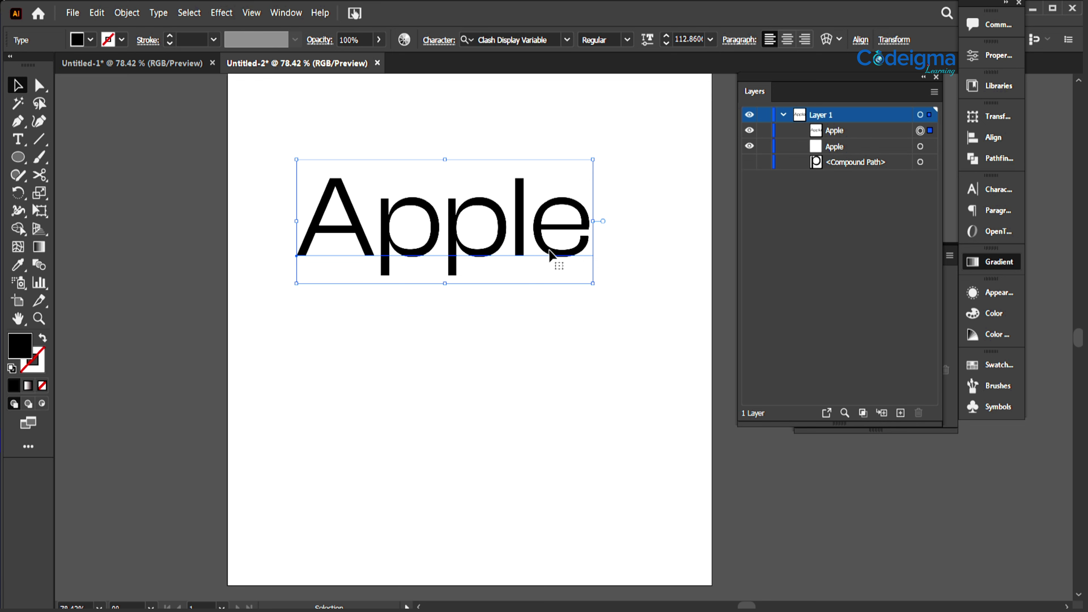
pyautogui.click(755, 147)
# Step: Convert the visible Apple text to outlines and ungroup it into separate letters
pyautogui.rightClick(475, 248)
pyautogui.click(493, 356)
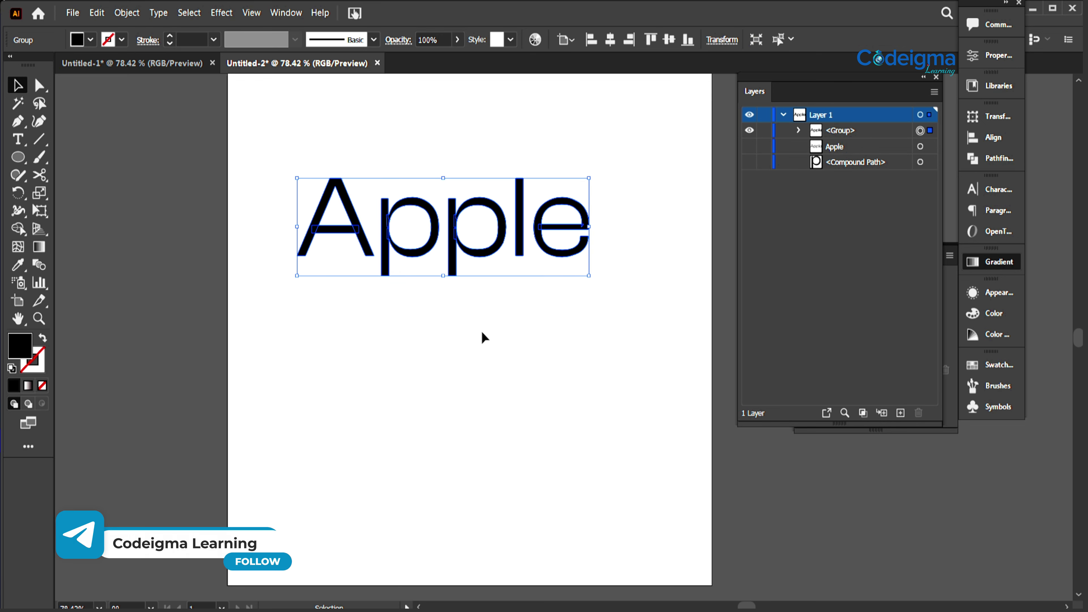
pyautogui.rightClick(478, 256)
pyautogui.click(513, 359)
pyautogui.click(486, 359)
# Step: Copy the grouped apple artwork from Untitled-1 into the Untitled-2 document
pyautogui.click(129, 63)
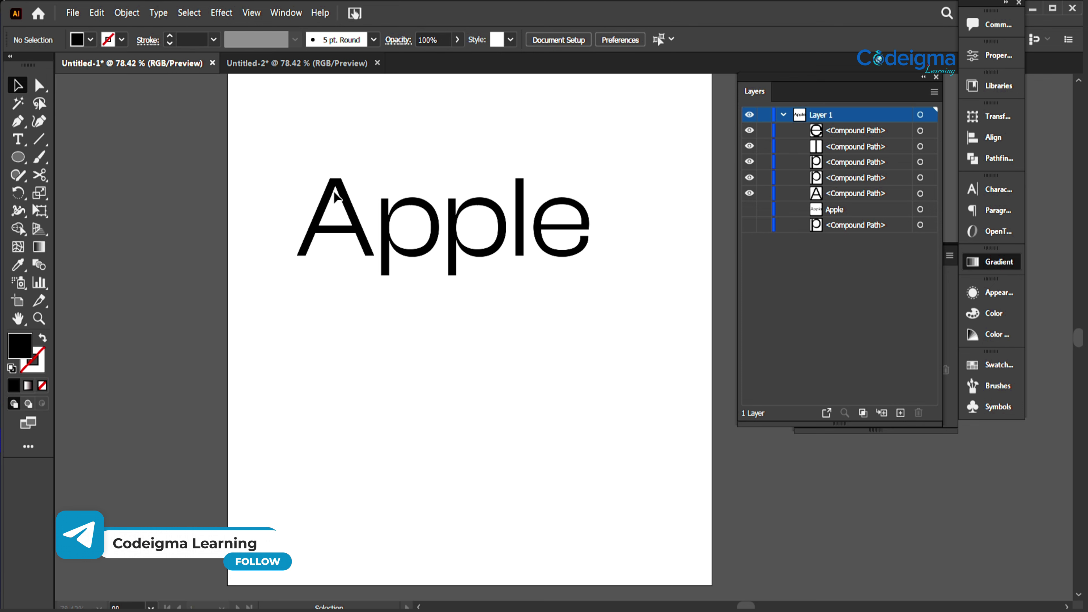
pyautogui.moveTo(456, 378); pyautogui.dragTo(442, 318)
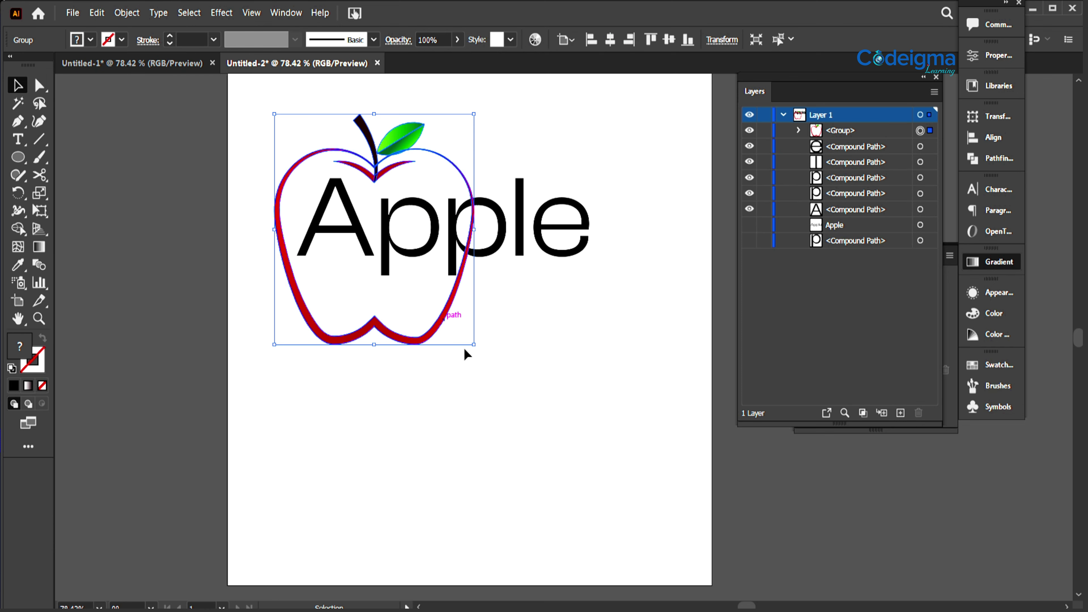
pyautogui.click(533, 397)
# Step: Scale the apple down to roughly the size of the first p's bowl and position it over that bowl
pyautogui.click(425, 339)
pyautogui.moveTo(476, 113); pyautogui.dragTo(420, 251)
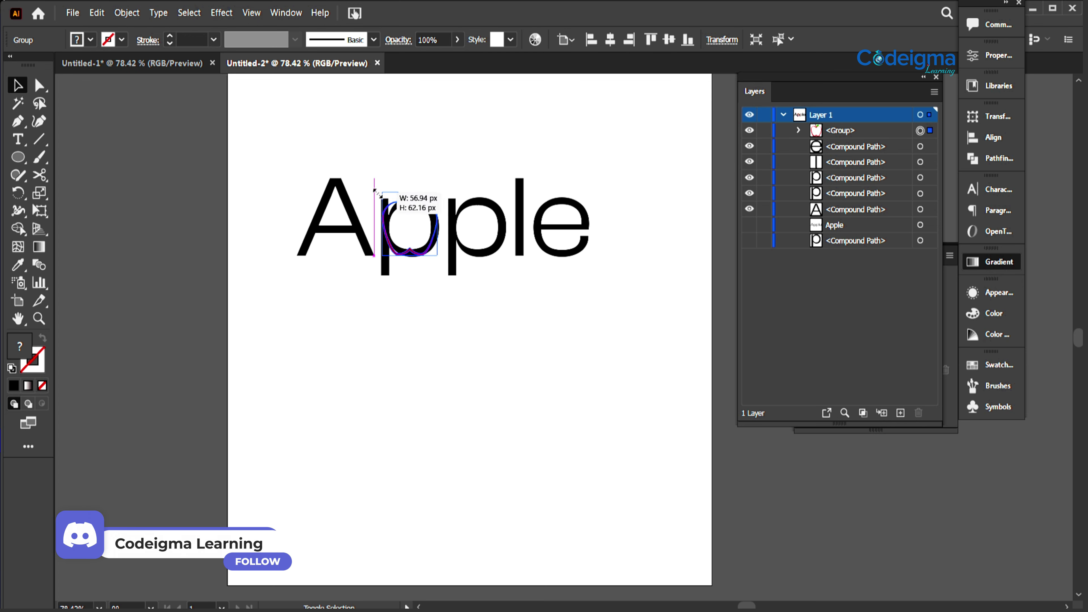
pyautogui.click(414, 330)
pyautogui.click(428, 251)
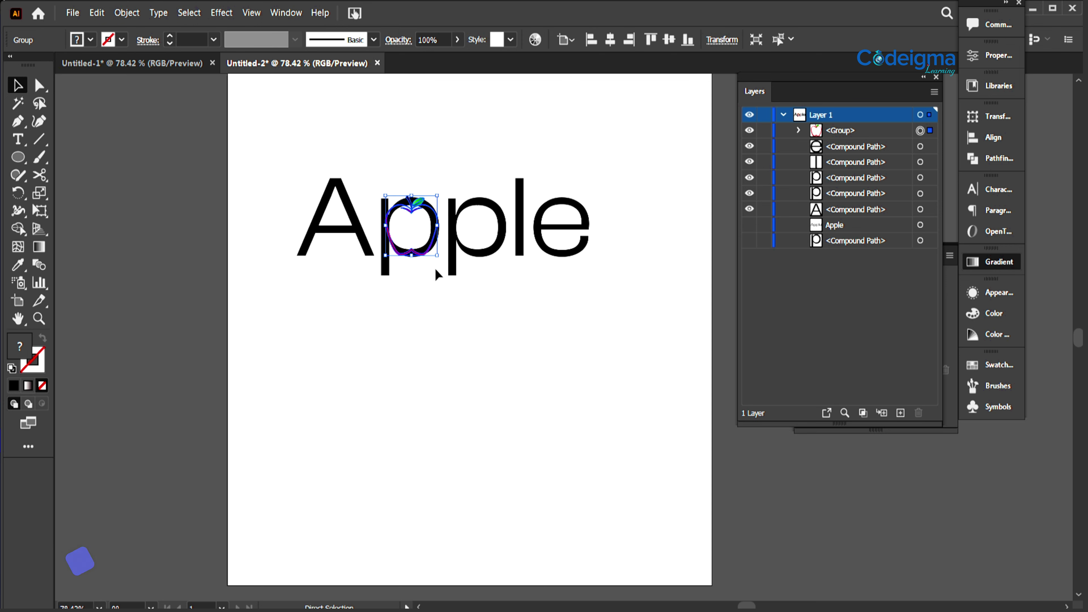
pyautogui.moveTo(437, 191); pyautogui.dragTo(448, 187)
pyautogui.moveTo(436, 245); pyautogui.dragTo(430, 245)
# Step: Fine-tune the apple's size and position so its edge lines up with the first p's stem
pyautogui.hotkey('ctrl', '+')
pyautogui.hotkey('ctrl', '+')
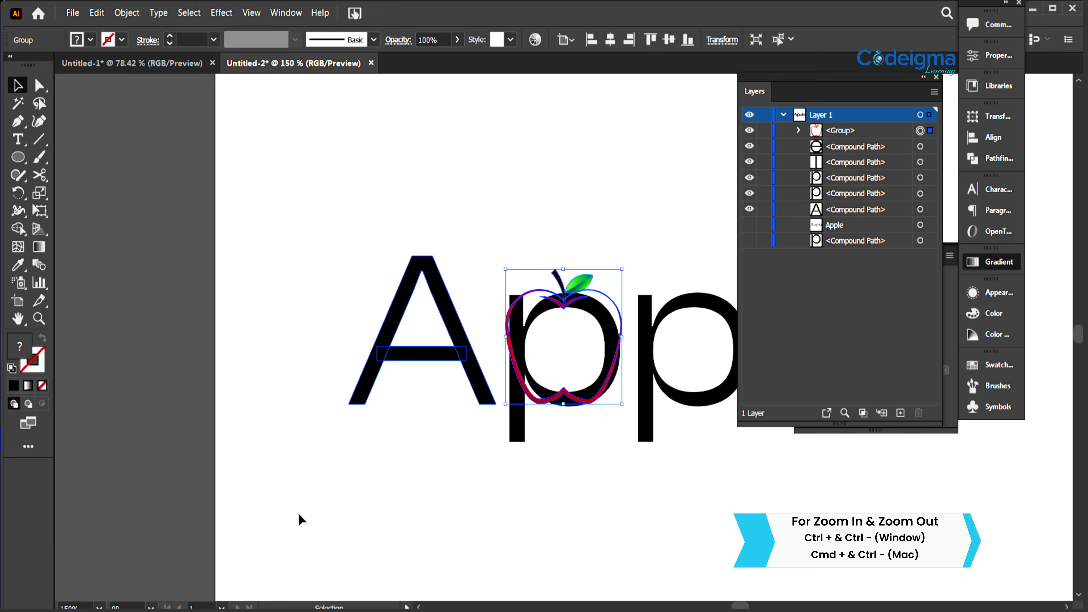
pyautogui.moveTo(538, 207); pyautogui.dragTo(530, 215)
pyautogui.moveTo(519, 303); pyautogui.dragTo(523, 303)
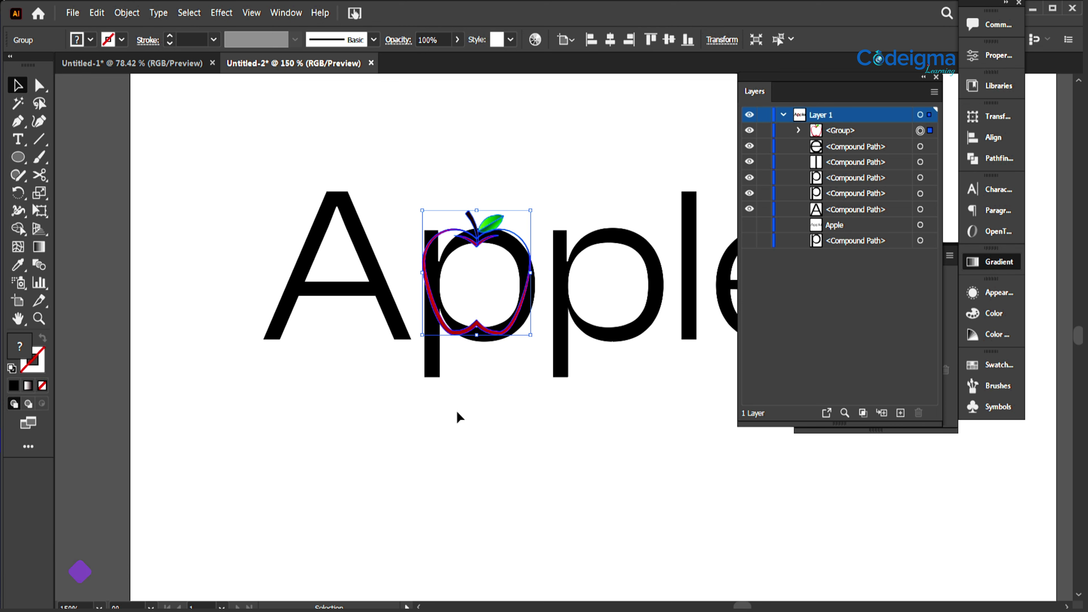
# Step: Select the apple with the first p and cut away the p's bowl around and inside the apple with the Shape Builder
pyautogui.moveTo(445, 328); pyautogui.dragTo(502, 385)
pyautogui.moveTo(416, 257); pyautogui.dragTo(503, 400)
pyautogui.click(503, 400)
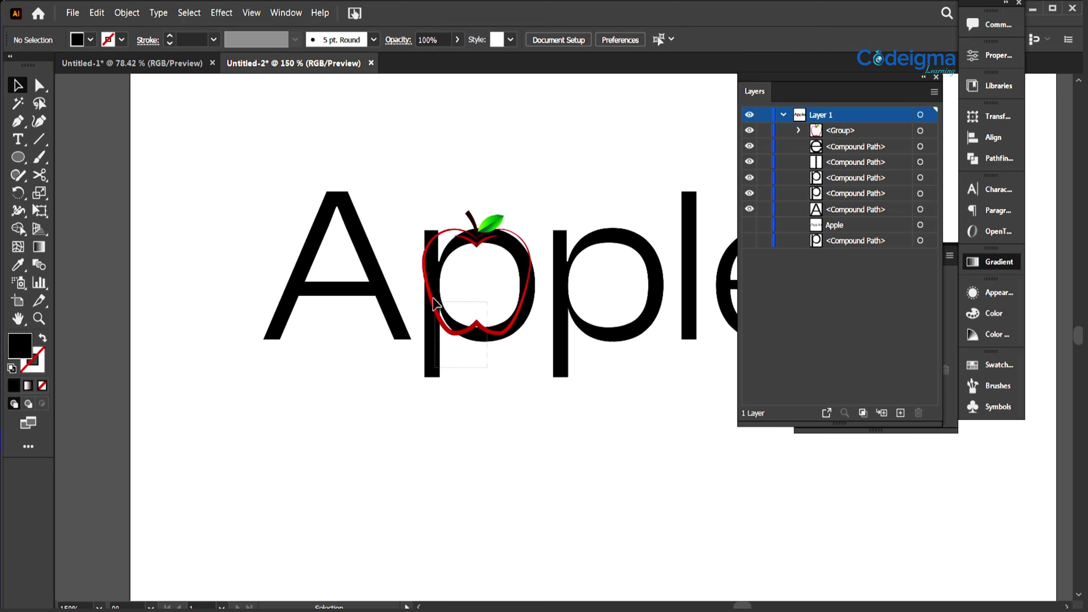
pyautogui.moveTo(417, 257); pyautogui.dragTo(486, 369)
pyautogui.hotkey('shift', 'm')
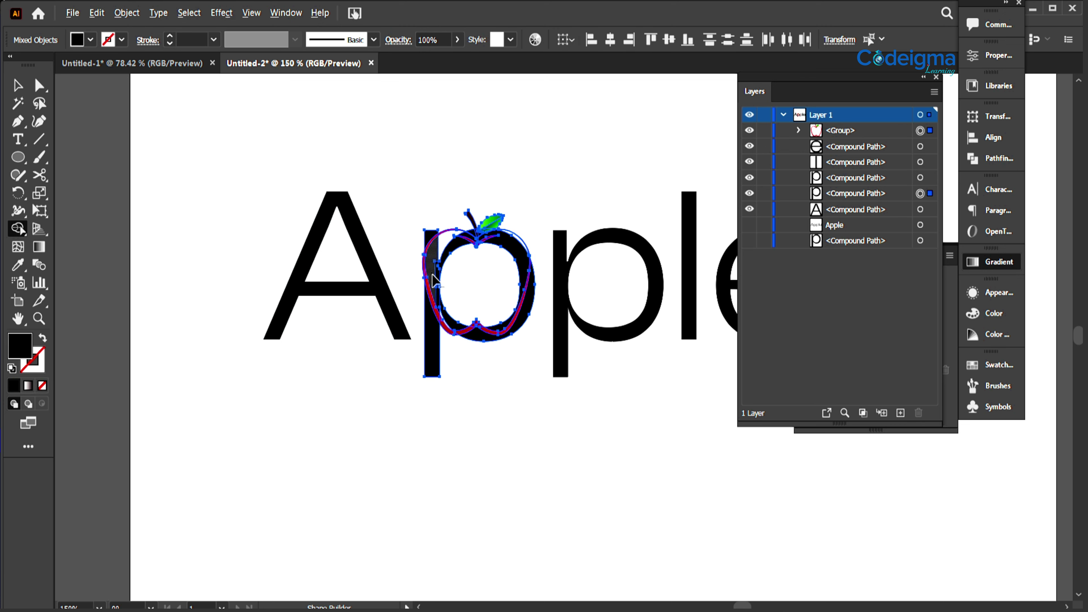
pyautogui.moveTo(432, 274)
pyautogui.mouseDown()
pyautogui.moveTo(451, 258)
pyautogui.moveTo(516, 267)
pyautogui.mouseUp()
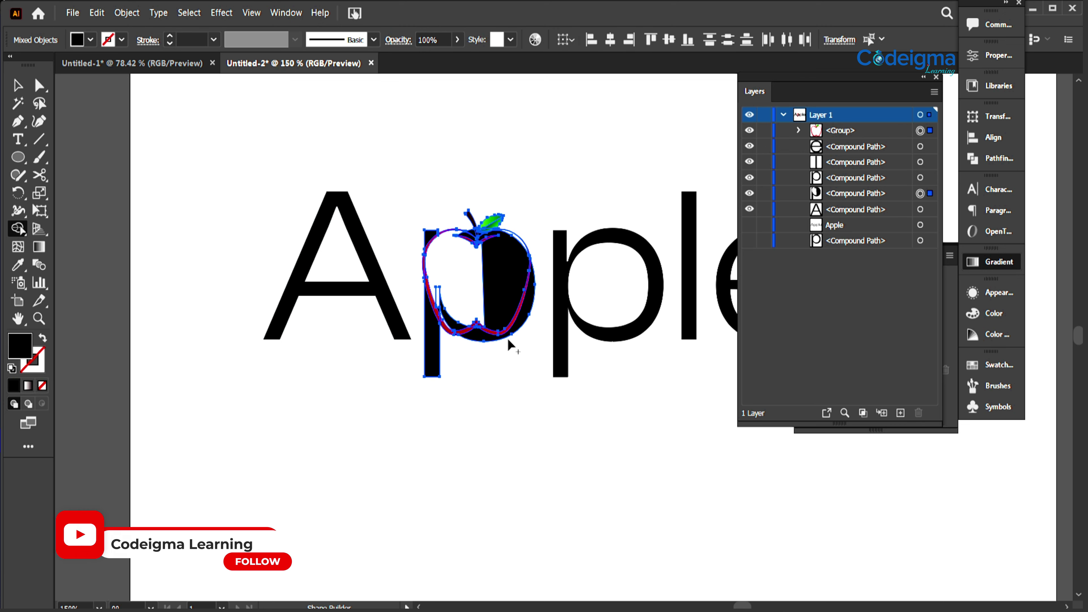
pyautogui.keyDown('alt'); pyautogui.click(517, 322); pyautogui.keyUp('alt')
pyautogui.keyDown('alt'); pyautogui.click(445, 316); pyautogui.keyUp('alt')
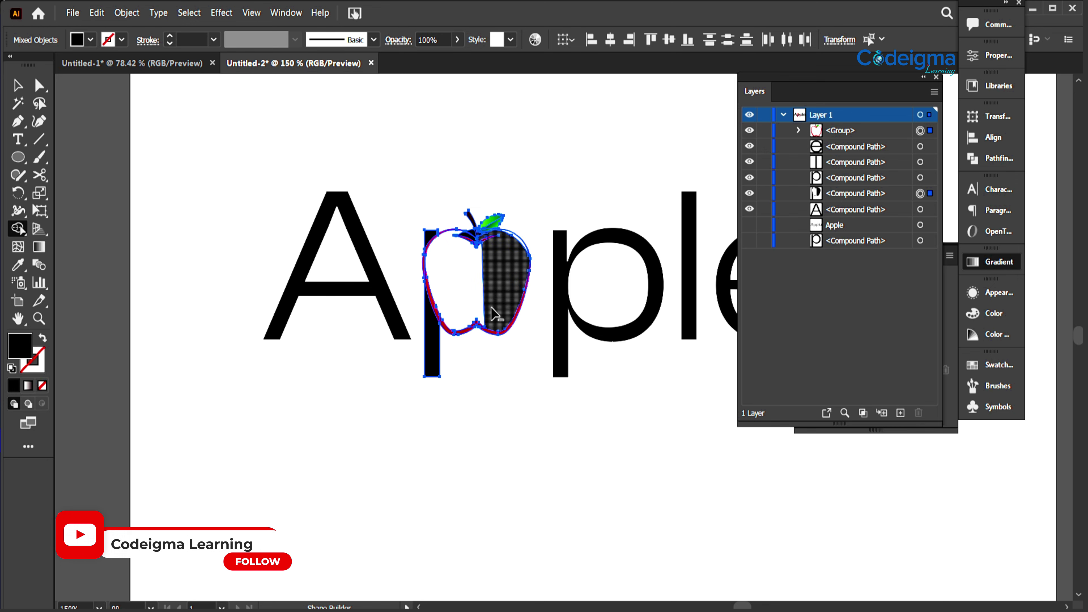
# Step: Remove the first p's leftover black pieces at the stem's upper end and around the apple's crease
pyautogui.hotkey('ctrl', '+')
pyautogui.hotkey('ctrl', '+')
pyautogui.hotkey('ctrl', '+')
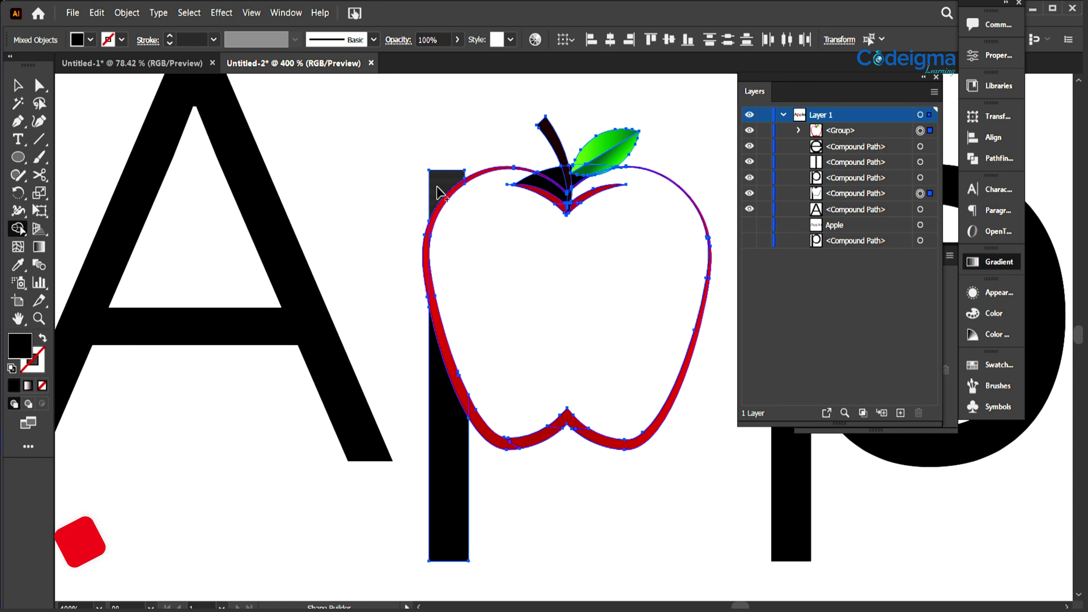
pyautogui.keyDown('alt'); pyautogui.click(438, 188); pyautogui.keyUp('alt')
pyautogui.keyDown('alt'); pyautogui.click(540, 182); pyautogui.keyUp('alt')
pyautogui.keyDown('alt'); pyautogui.click(555, 175); pyautogui.keyUp('alt')
pyautogui.keyDown('alt'); pyautogui.click(577, 179); pyautogui.keyUp('alt')
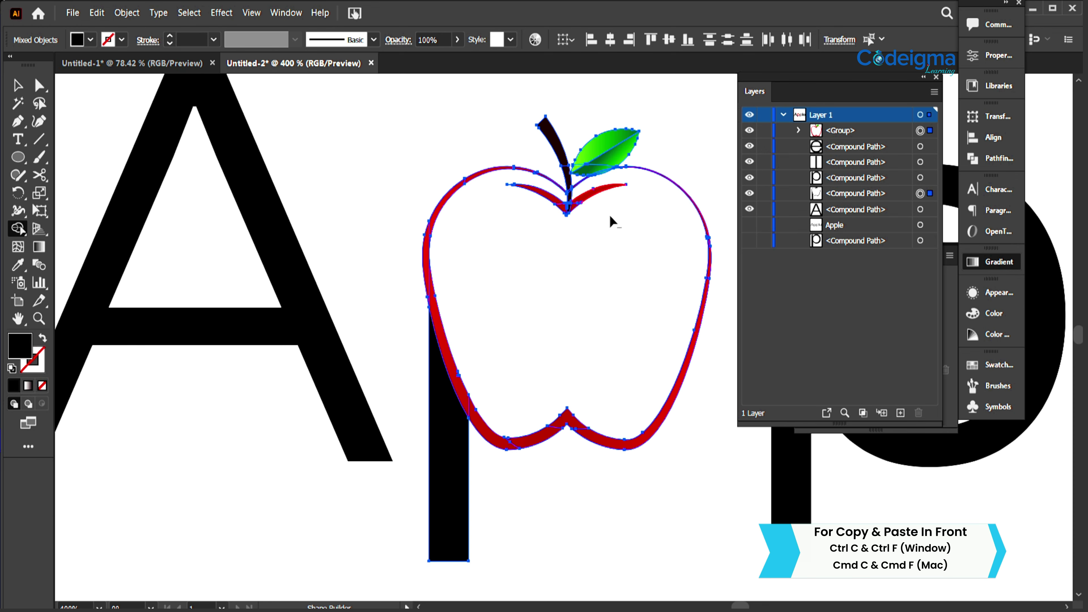
pyautogui.press('v')
pyautogui.click(264, 457)
# Step: Group the apple with the remaining stem of the first p
pyautogui.hotkey('ctrl', '-')
pyautogui.hotkey('ctrl', '-')
pyautogui.hotkey('ctrl', '-')
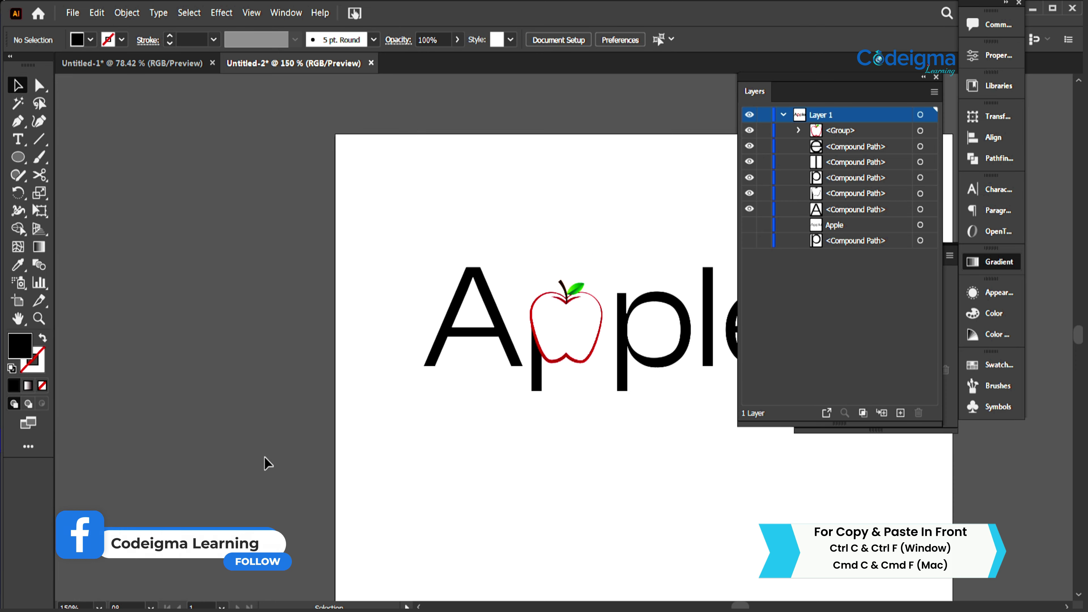
pyautogui.hotkey('ctrl', '-')
pyautogui.hotkey('ctrl', '-')
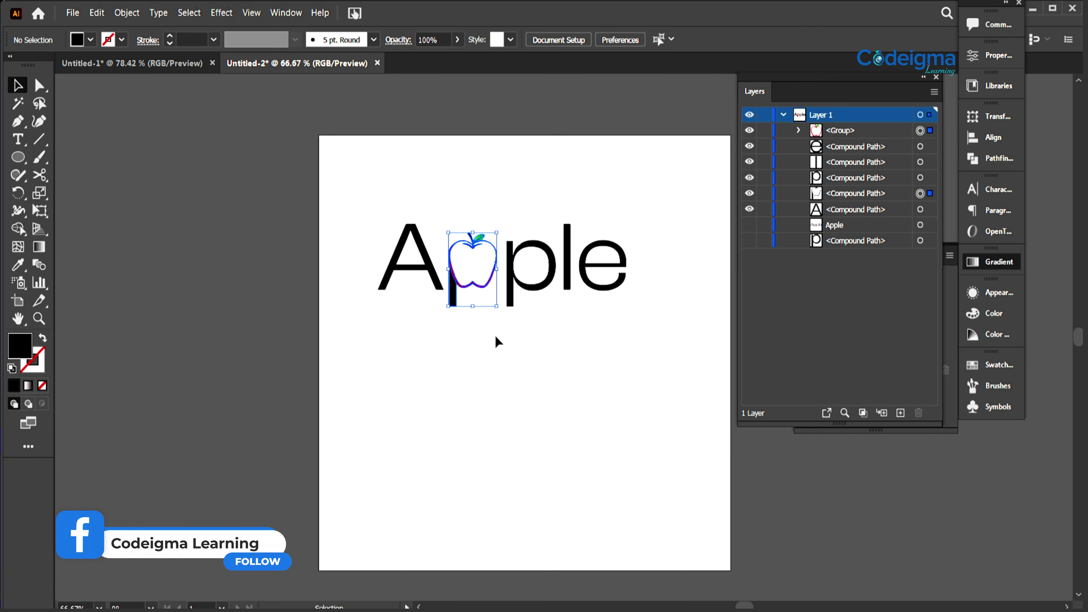
pyautogui.hotkey('ctrl', 'g')
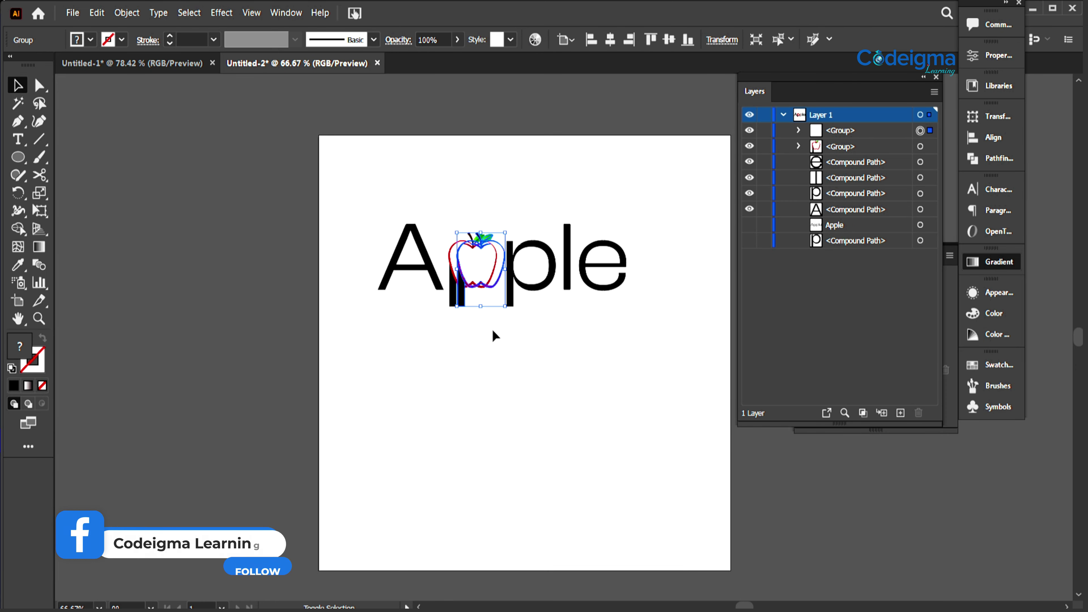
# Step: Move the duplicate of the apple-shaped p sideways until it covers the second p
pyautogui.hotkey('shift', 'Right')
pyautogui.hotkey('shift', 'Right')
pyautogui.hotkey('shift', 'Right')
pyautogui.hotkey('shift', 'Right')
pyautogui.hotkey('shift', 'Right')
pyautogui.hotkey('shift', 'Right')
pyautogui.hotkey('shift', 'Right')
pyautogui.hotkey('shift', 'Right')
pyautogui.hotkey('shift', 'Right')
pyautogui.hotkey('shift', 'Right')
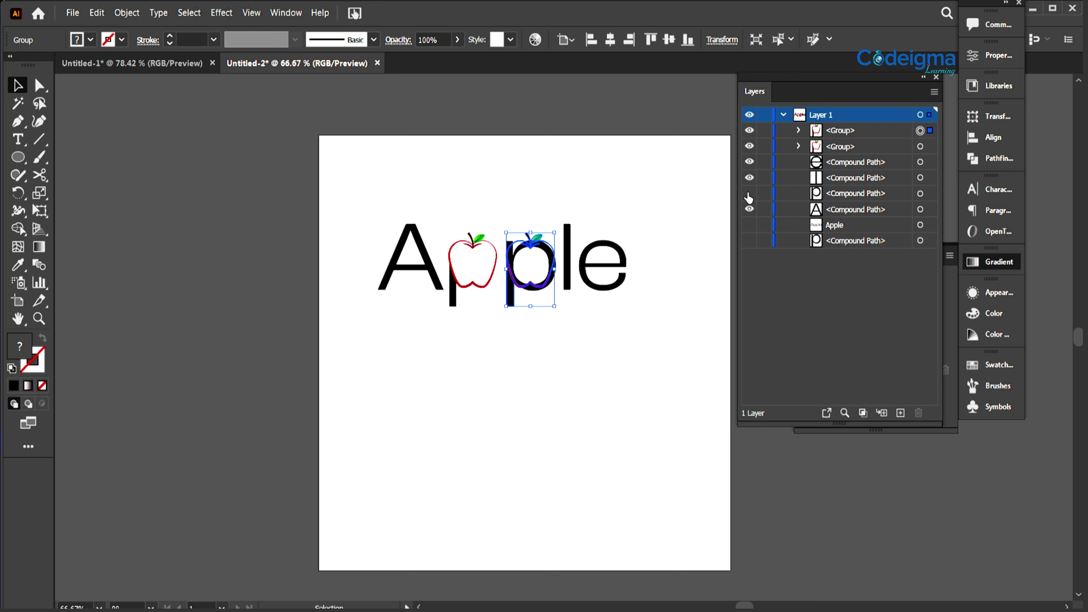
# Step: Delete the original outlined second p that lies beneath the duplicated apple-shaped p
pyautogui.click(749, 194)
pyautogui.click(921, 195)
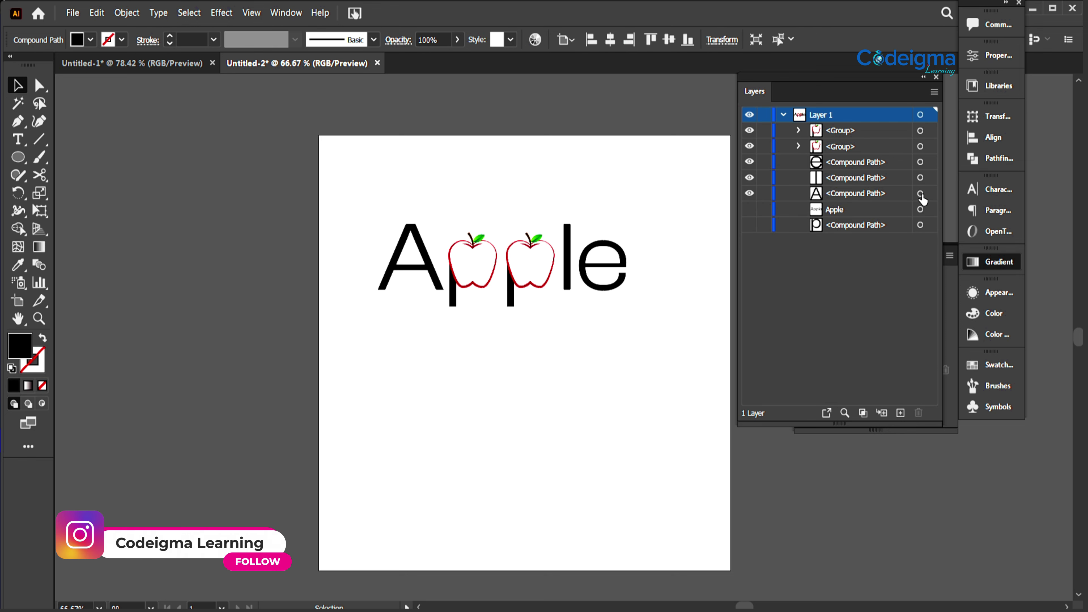
pyautogui.click(553, 317)
# Step: Group all visible letters and apple shapes of the wordmark, and ungroup them again
pyautogui.hotkey('ctrl', 'a')
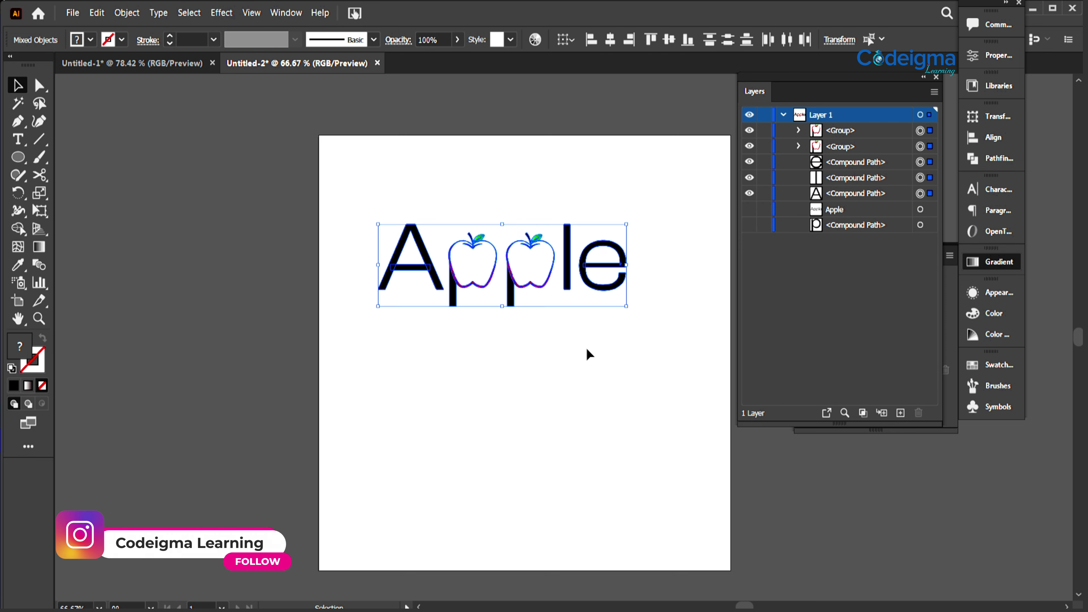
pyautogui.hotkey('ctrl', 'g')
pyautogui.hotkey('ctrl', '+')
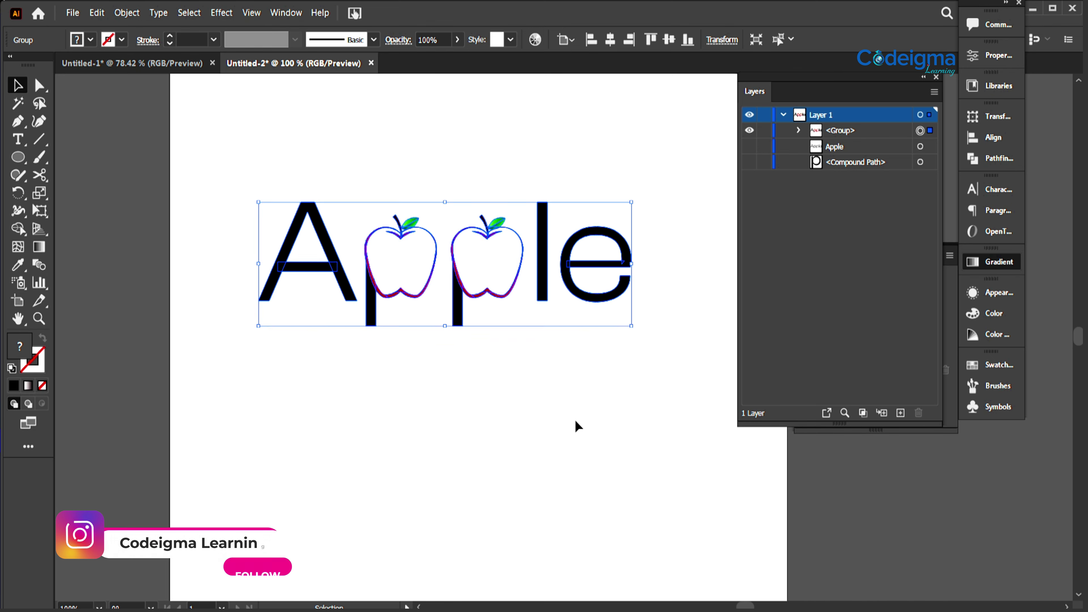
pyautogui.click(469, 360)
pyautogui.rightClick(455, 309)
pyautogui.click(531, 428)
# Step: Move the second apple-shaped p sideways until its apple sits right beside the first apple
pyautogui.click(455, 316)
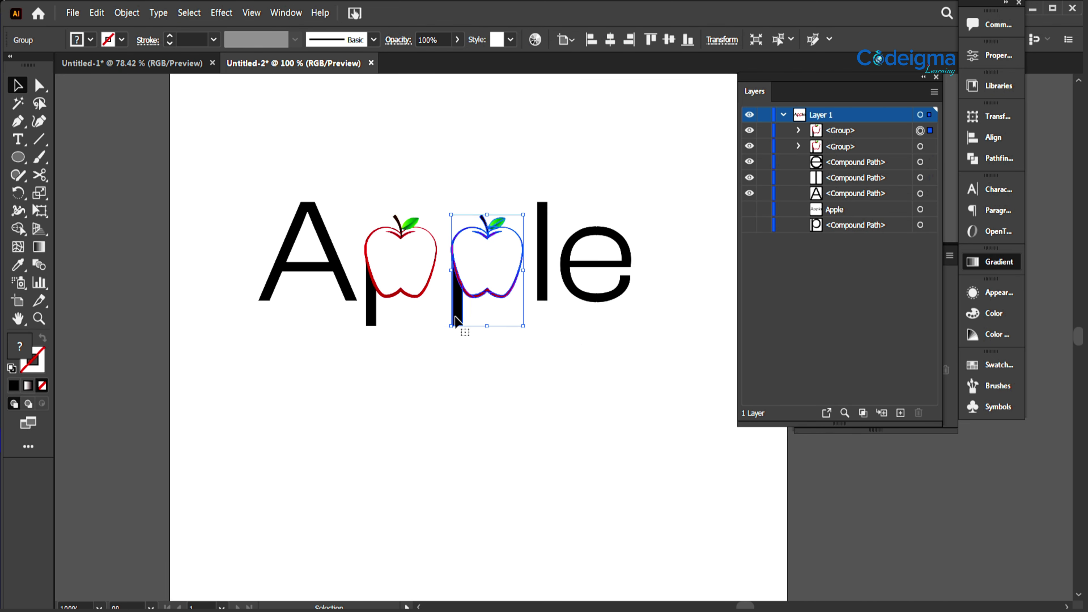
pyautogui.moveTo(455, 316); pyautogui.dragTo(443, 316)
pyautogui.click(507, 452)
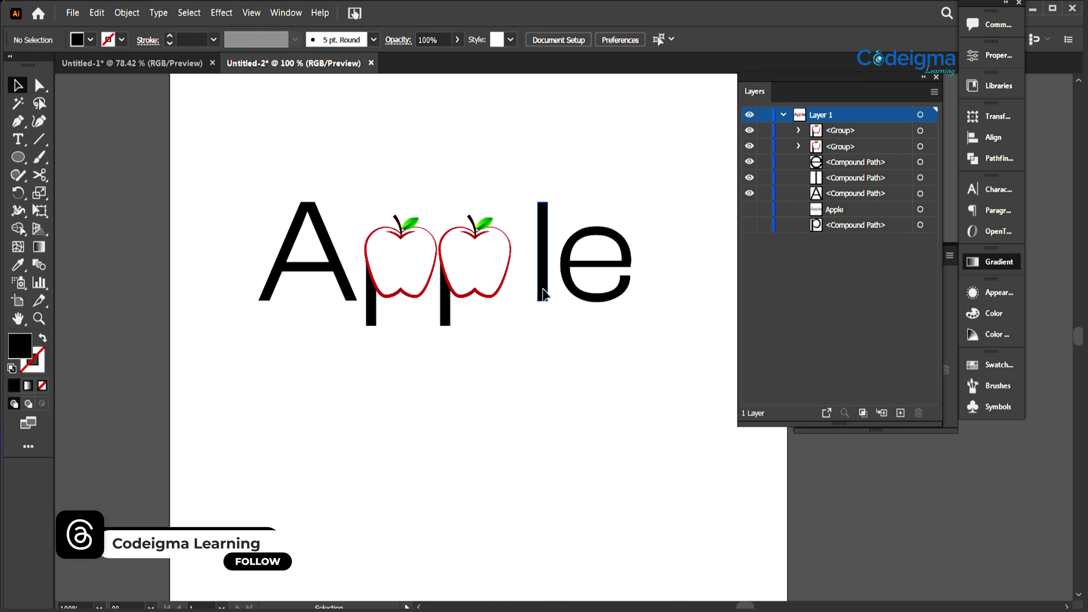
# Step: Move the l and the e together towards the second apple-shaped p to close the gap
pyautogui.moveTo(555, 296); pyautogui.dragTo(544, 294)
pyautogui.hotkey('shift', 'Left')
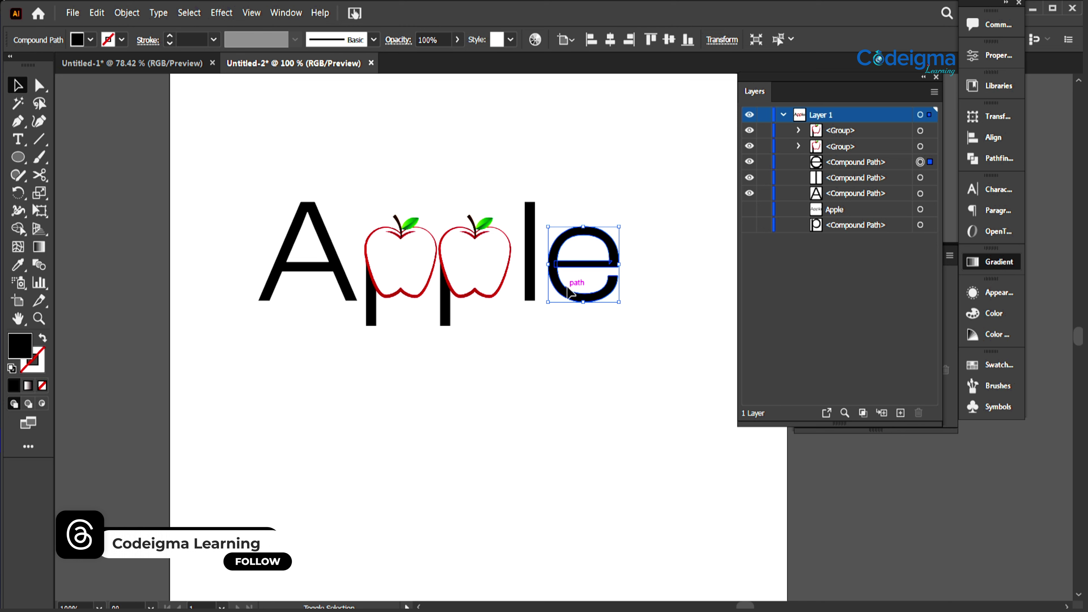
pyautogui.click(500, 374)
# Step: Tighten the letter spacing by nudging the A towards the first apple-shaped p and the l towards the second
pyautogui.click(353, 299)
pyautogui.press('Right')
pyautogui.press('Right')
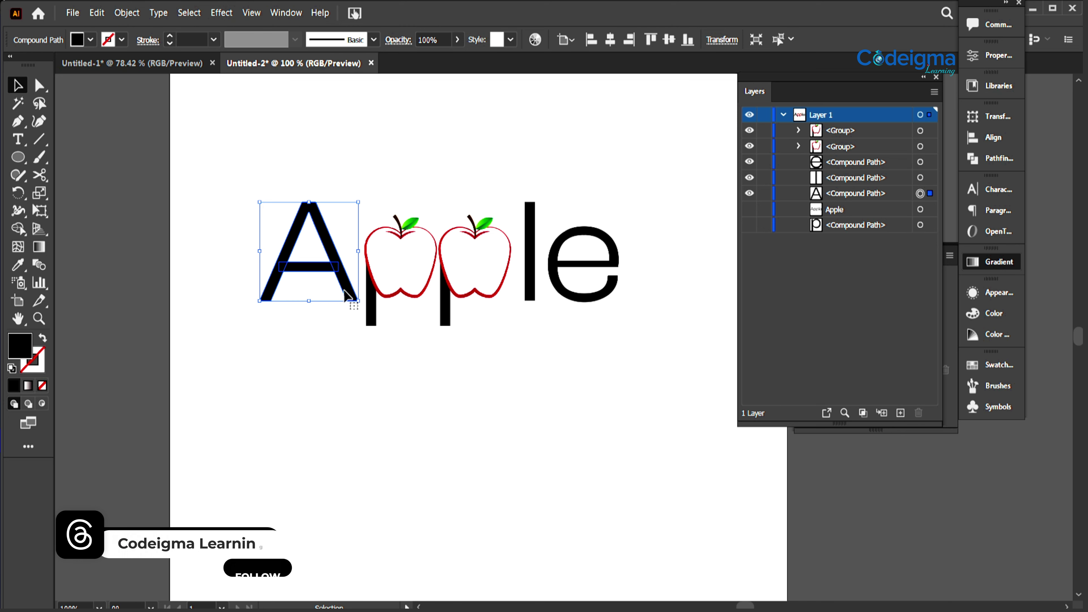
pyautogui.click(380, 343)
pyautogui.moveTo(535, 297); pyautogui.dragTo(534, 294)
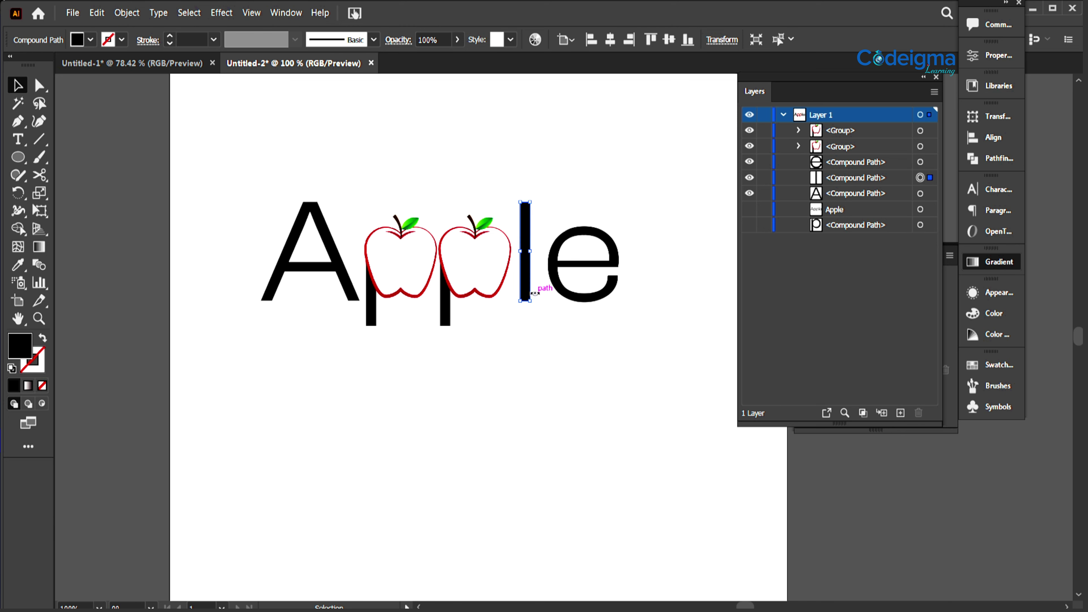